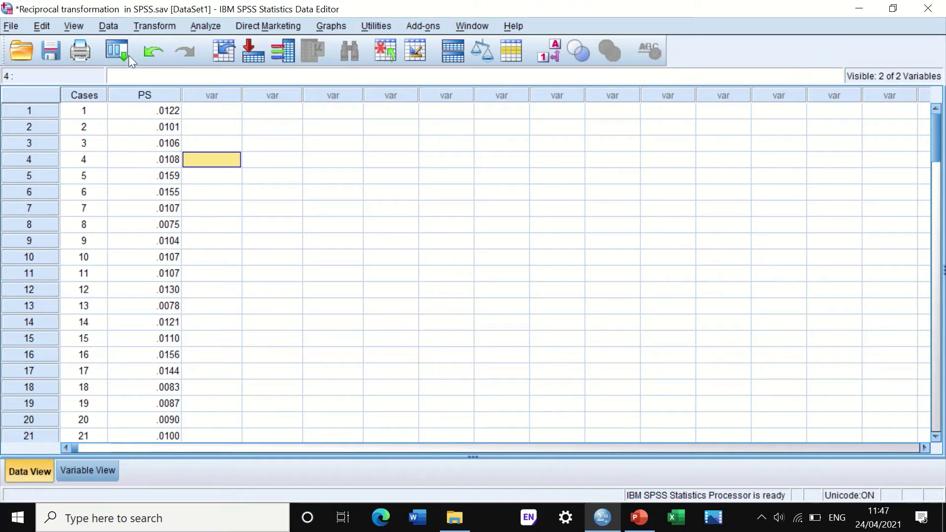
# Step: Start a fresh Explore analysis with default settings and assign PS as the dependent variable
pyautogui.click(207, 25)
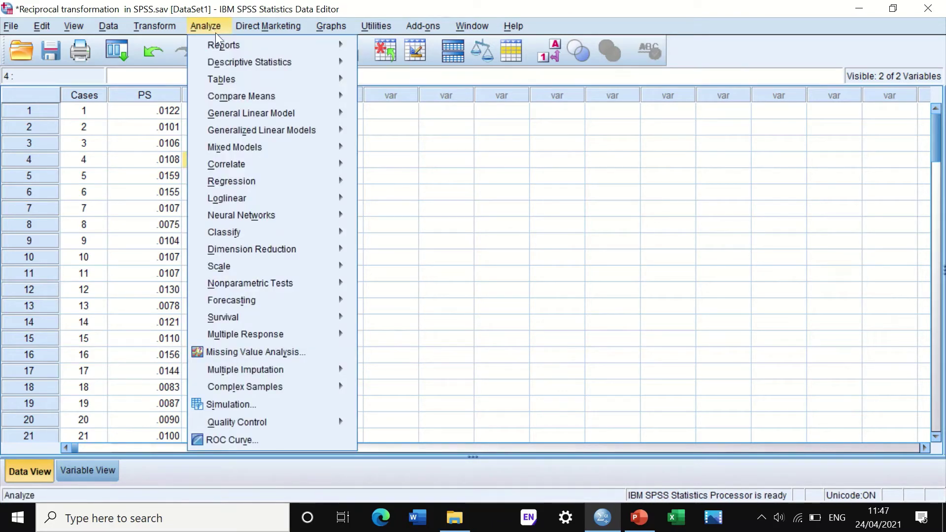
pyautogui.moveTo(232, 64)
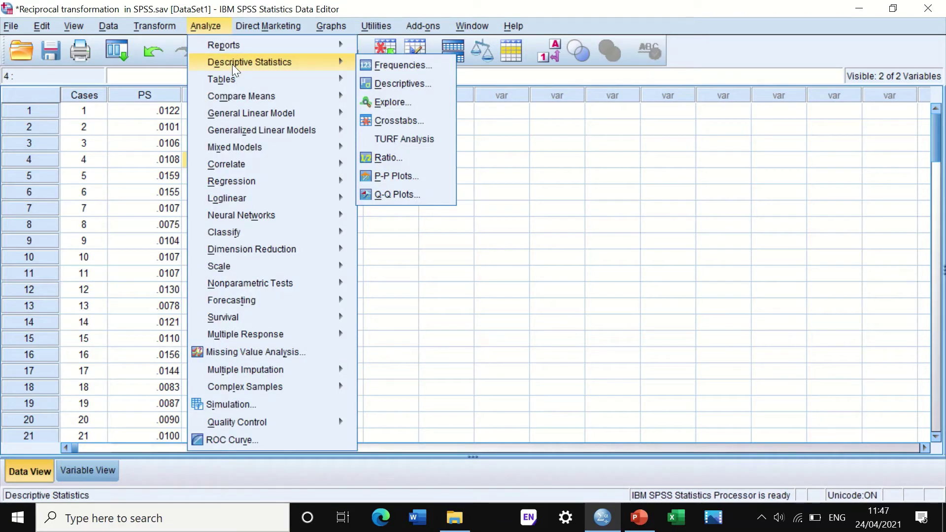
pyautogui.click(392, 102)
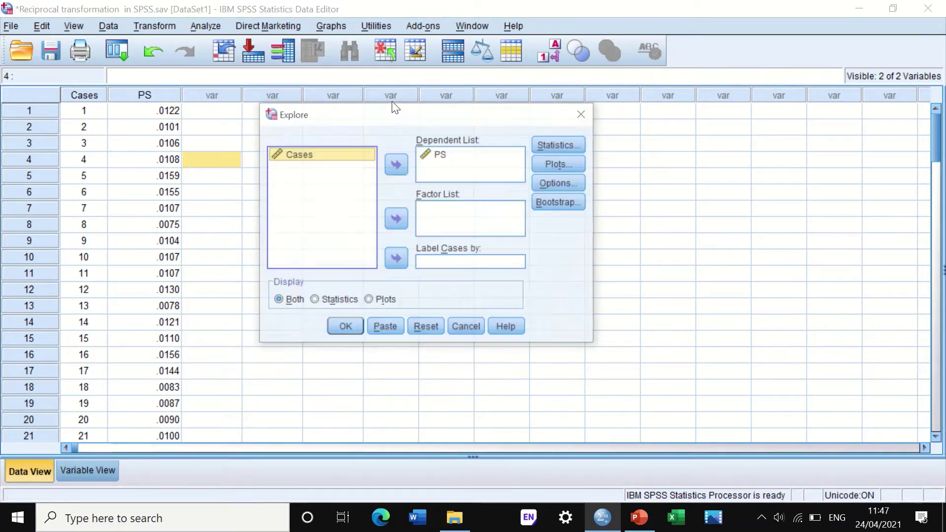
pyautogui.click(426, 327)
pyautogui.moveTo(289, 170); pyautogui.dragTo(461, 168)
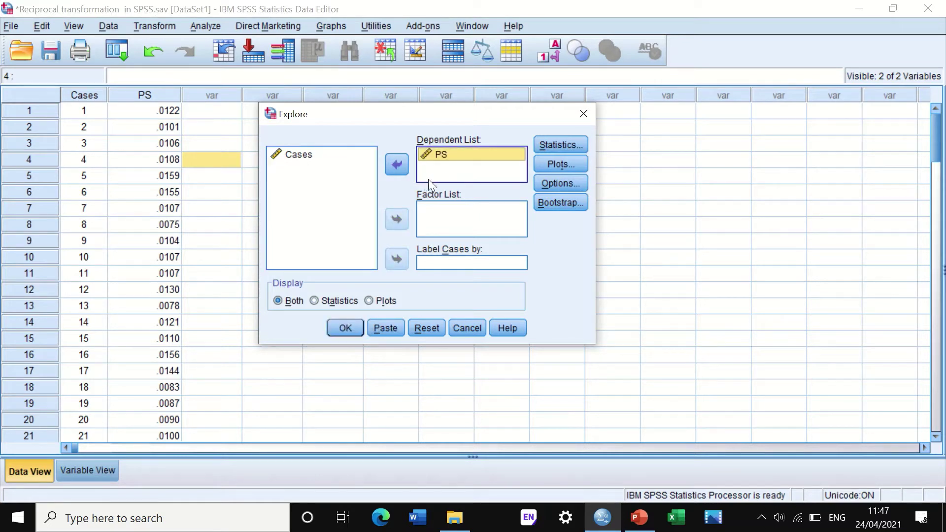
# Step: Configure the Explore plots with a histogram and normality plots with tests, leaving out the stem-and-leaf plot
pyautogui.click(561, 163)
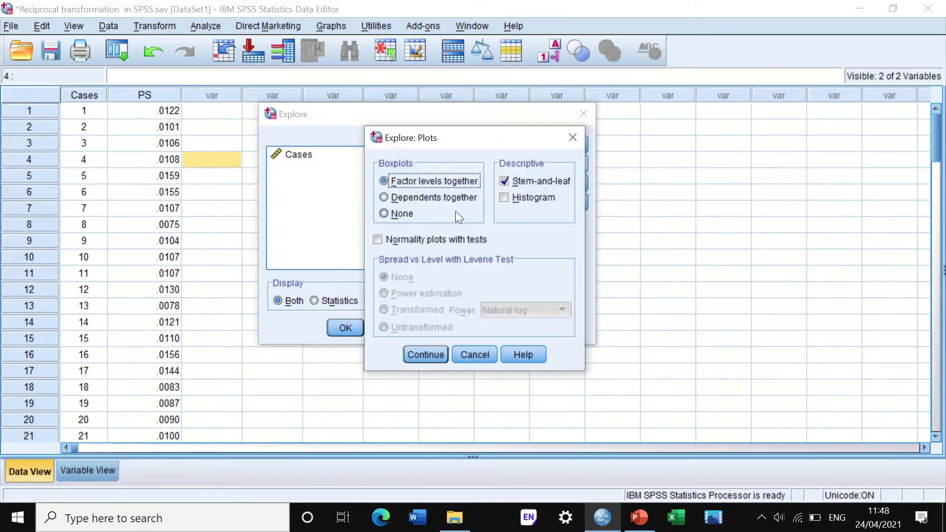
pyautogui.click(519, 180)
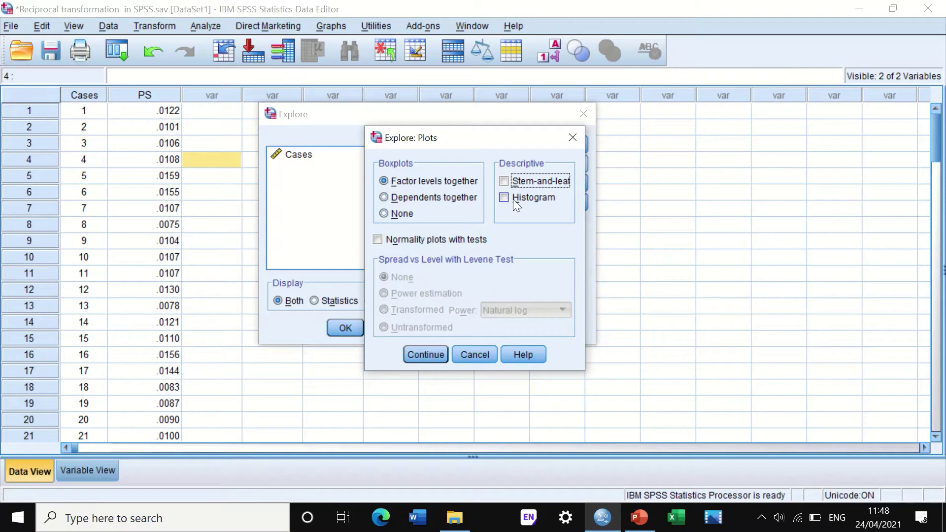
pyautogui.click(507, 196)
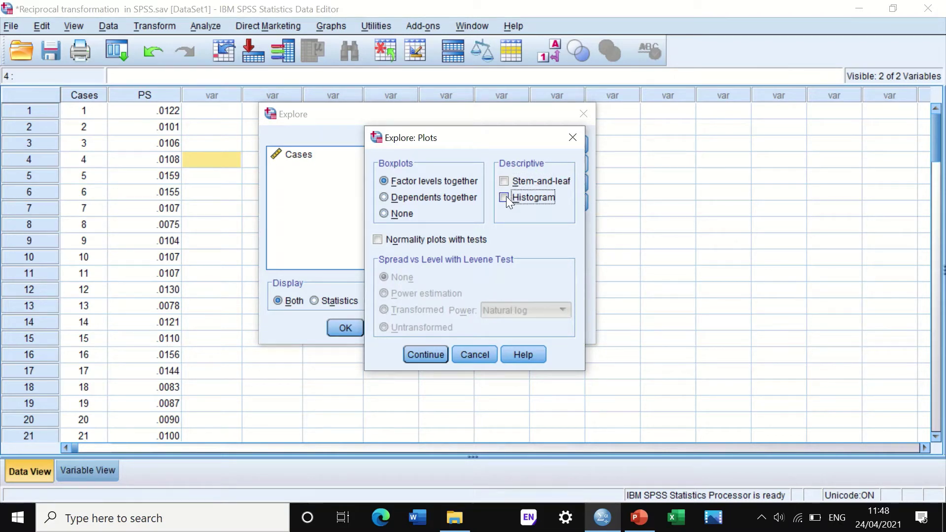
pyautogui.click(378, 240)
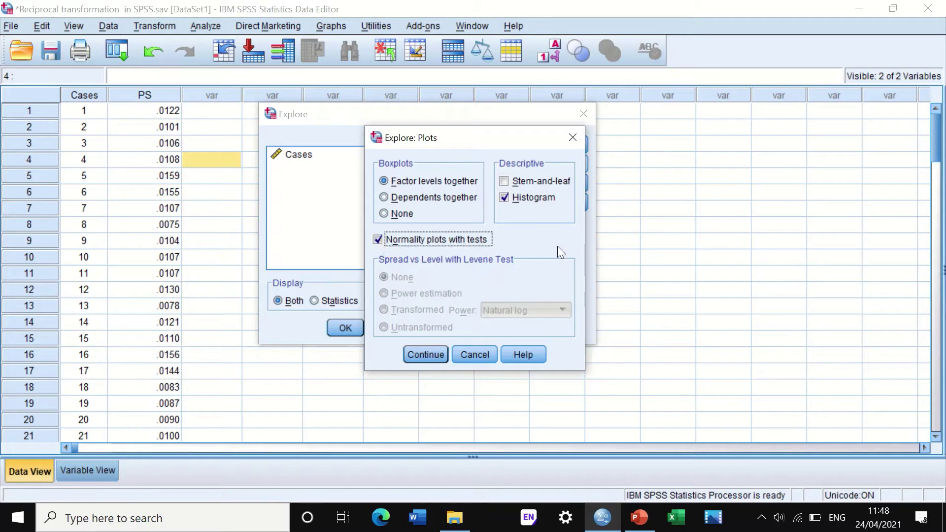
pyautogui.click(426, 352)
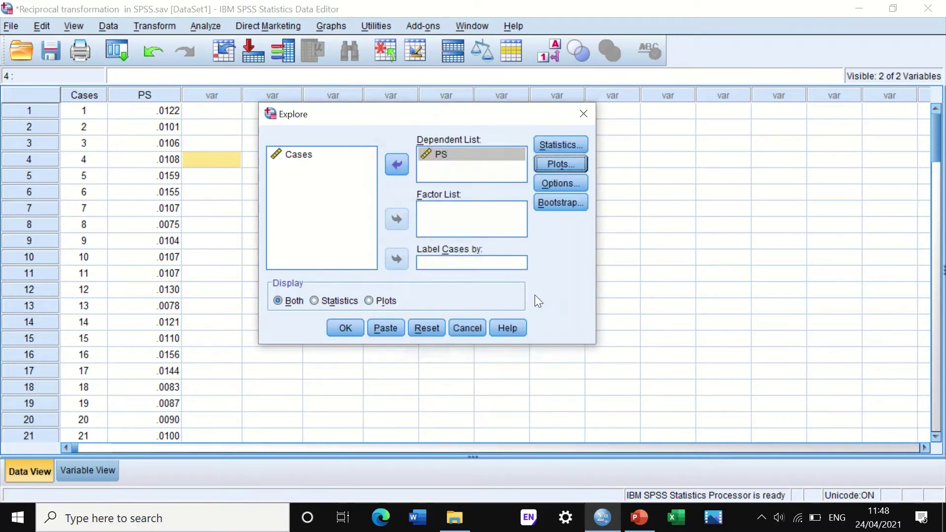
# Step: Accept excluding cases listwise for missing values and run the Explore analysis on PS
pyautogui.click(548, 184)
pyautogui.click(428, 299)
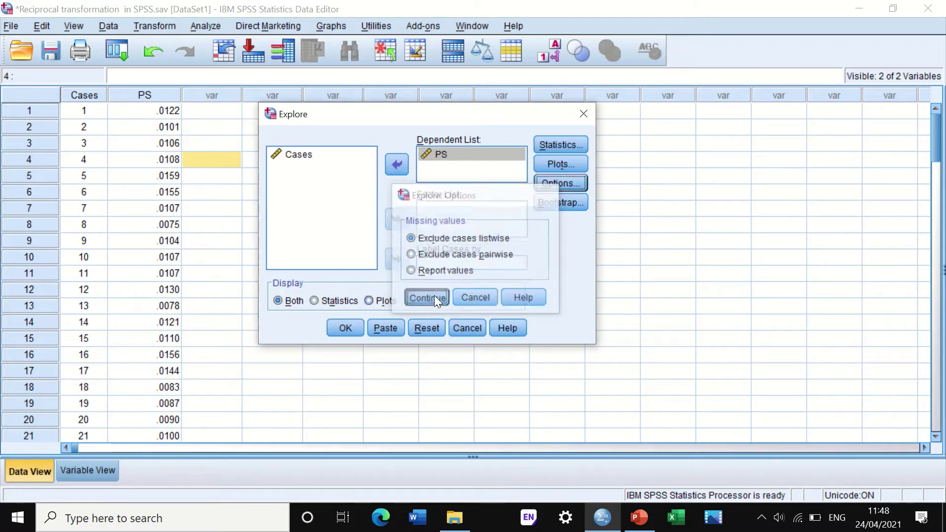
pyautogui.click(343, 329)
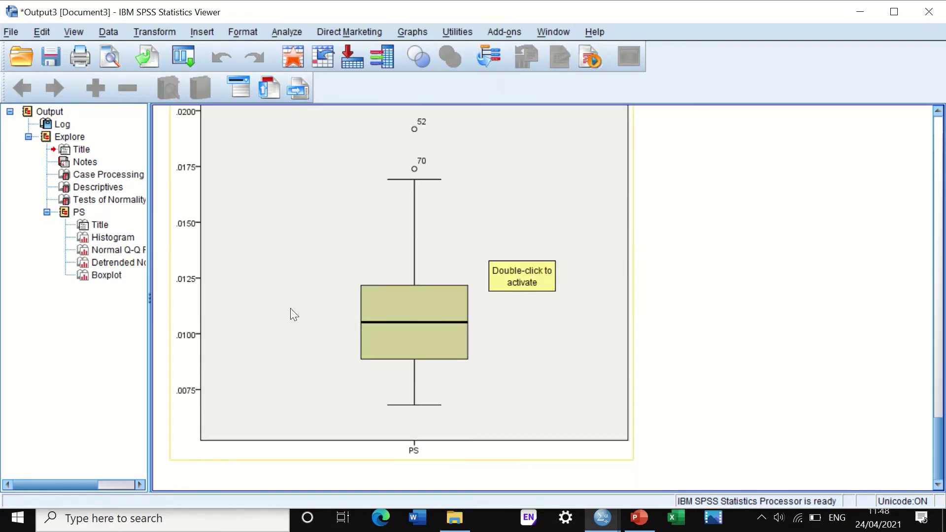
# Step: Examine the PS descriptives, tests of normality, histogram and Q-Q plots in the output, and return to the data
pyautogui.scroll(20, 442, 267)
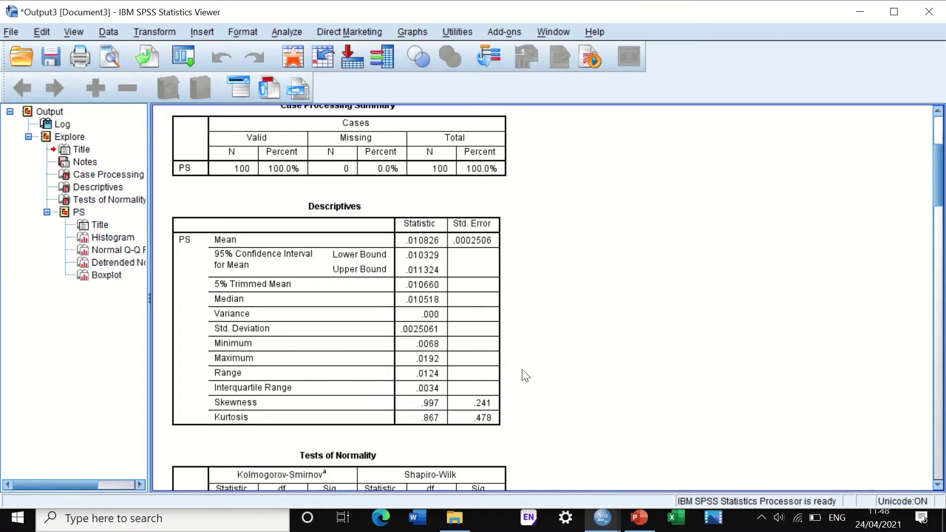
pyautogui.scroll(-3, 525, 372)
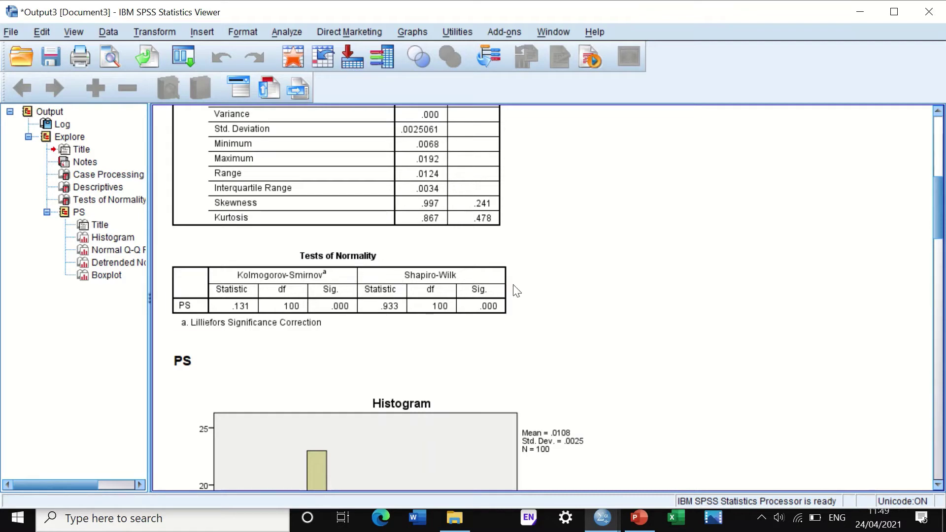
pyautogui.scroll(-10, 516, 290)
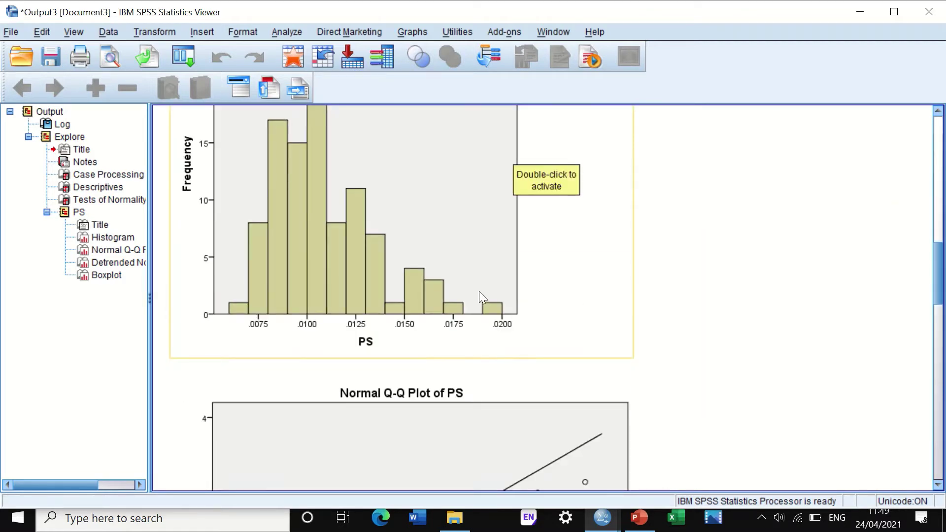
pyautogui.scroll(3, 479, 291)
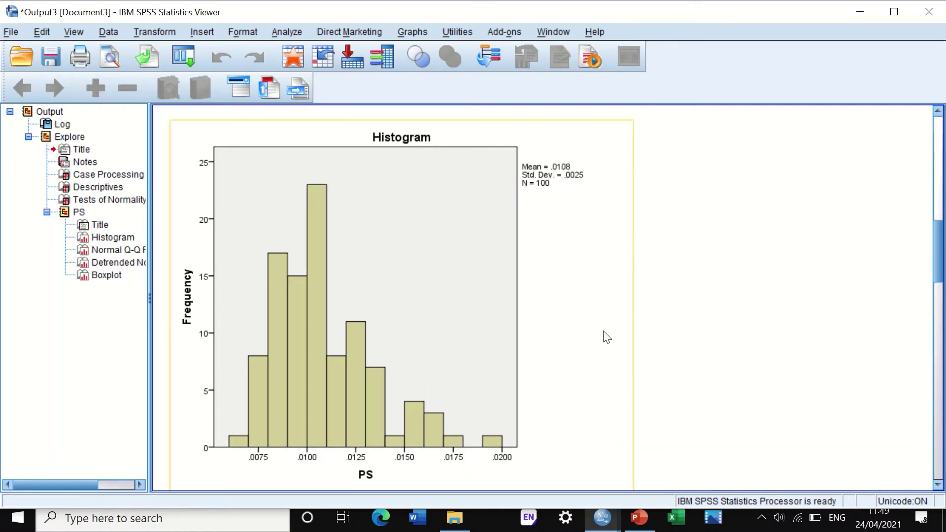
pyautogui.scroll(-8, 544, 345)
pyautogui.scroll(-5, 550, 336)
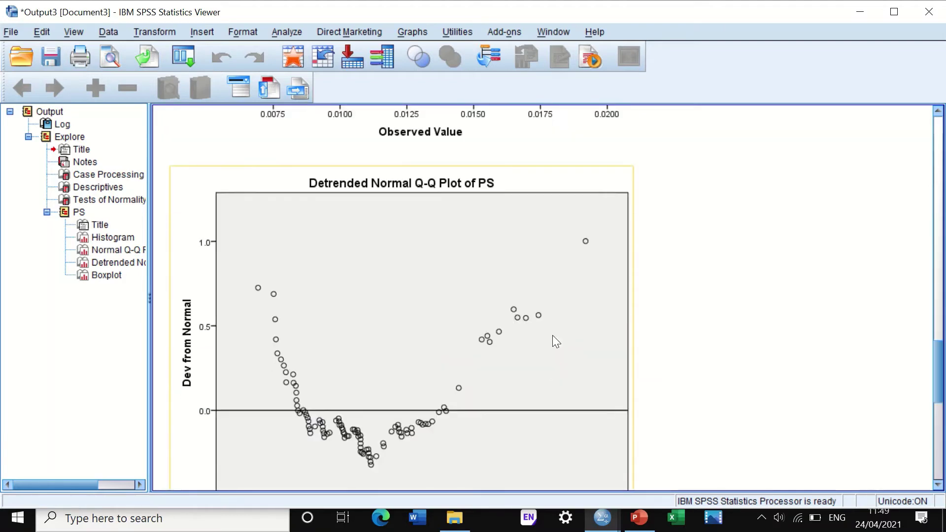
pyautogui.scroll(12, 553, 335)
pyautogui.scroll(10, 576, 332)
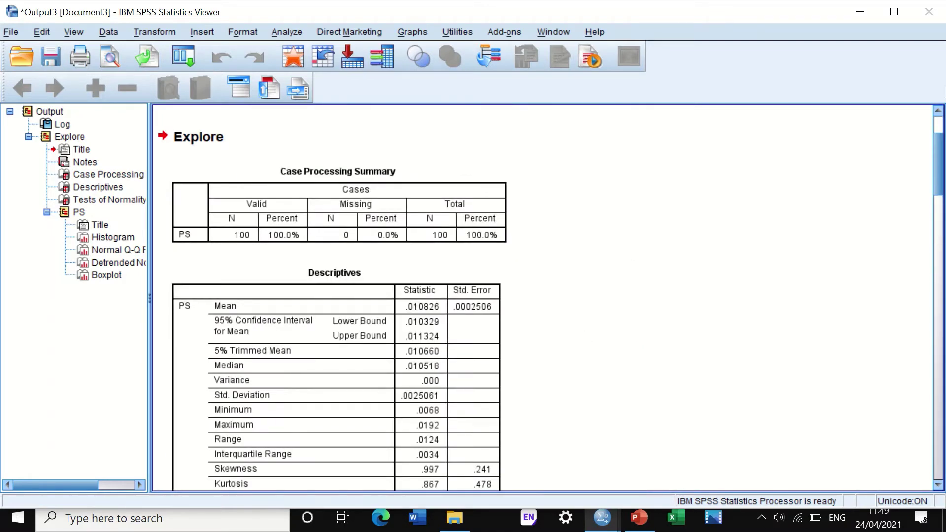
pyautogui.scroll(-9, 557, 322)
pyautogui.scroll(-4, 558, 311)
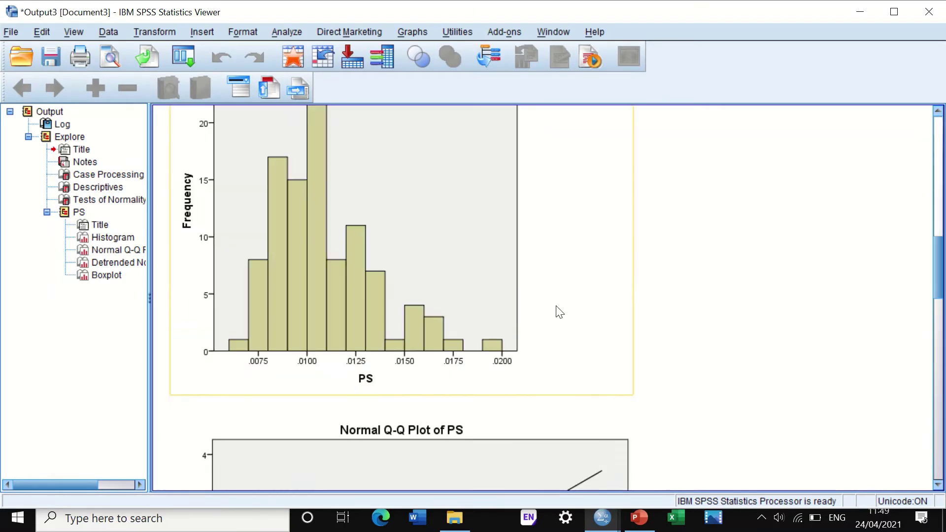
pyautogui.scroll(3, 559, 311)
pyautogui.scroll(-1, 523, 324)
pyautogui.scroll(-3, 504, 341)
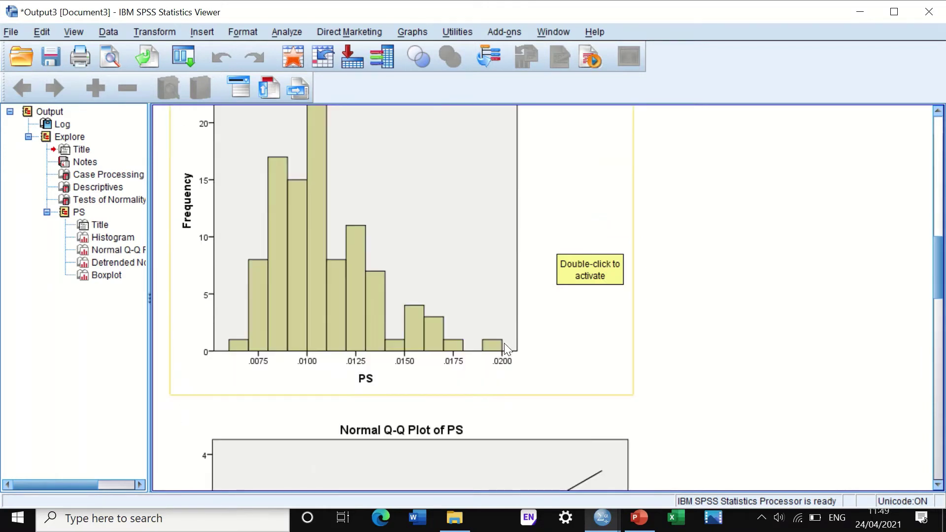
pyautogui.scroll(3, 504, 342)
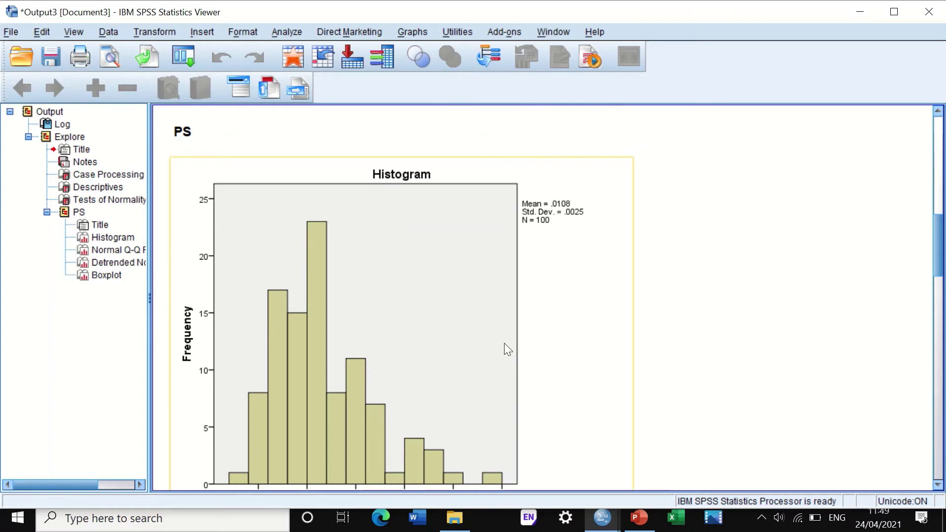
pyautogui.scroll(3, 691, 287)
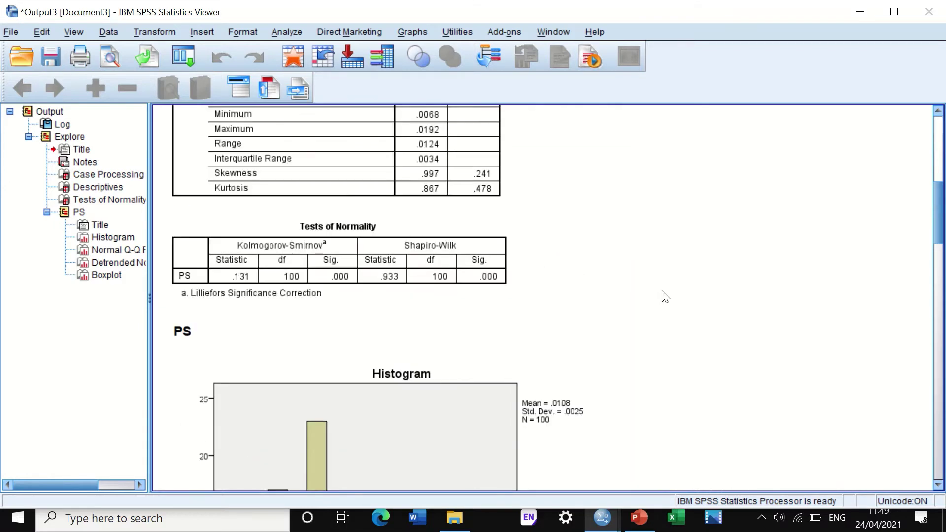
pyautogui.scroll(3, 663, 298)
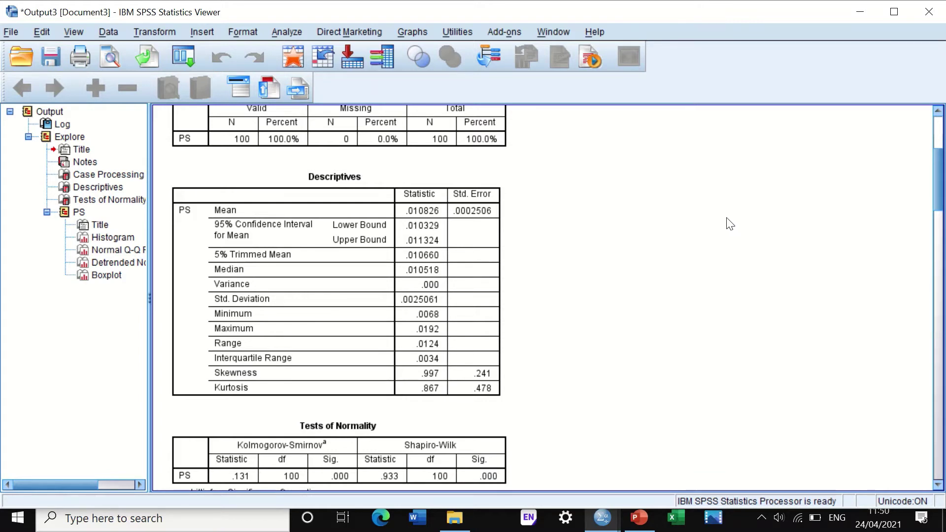
pyautogui.click(860, 13)
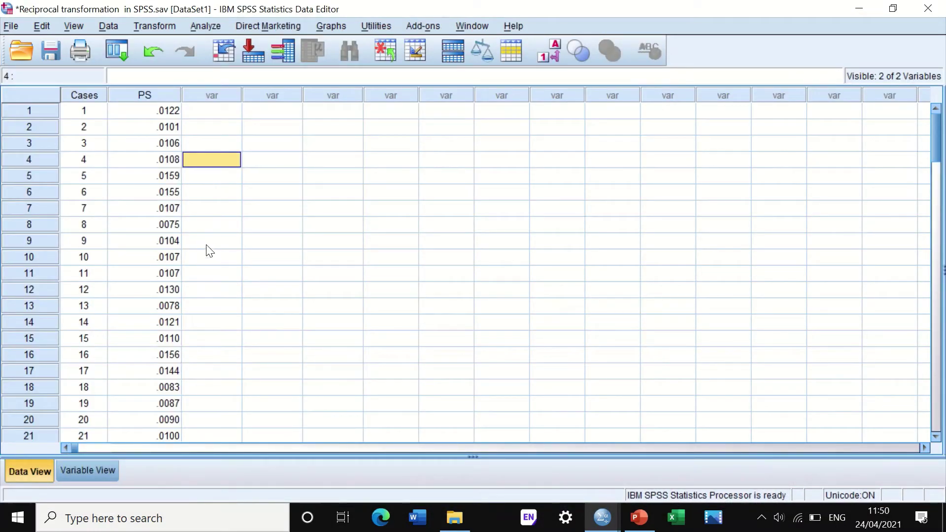
# Step: Start computing a new variable and name the target variable LOG10PS
pyautogui.click(154, 26)
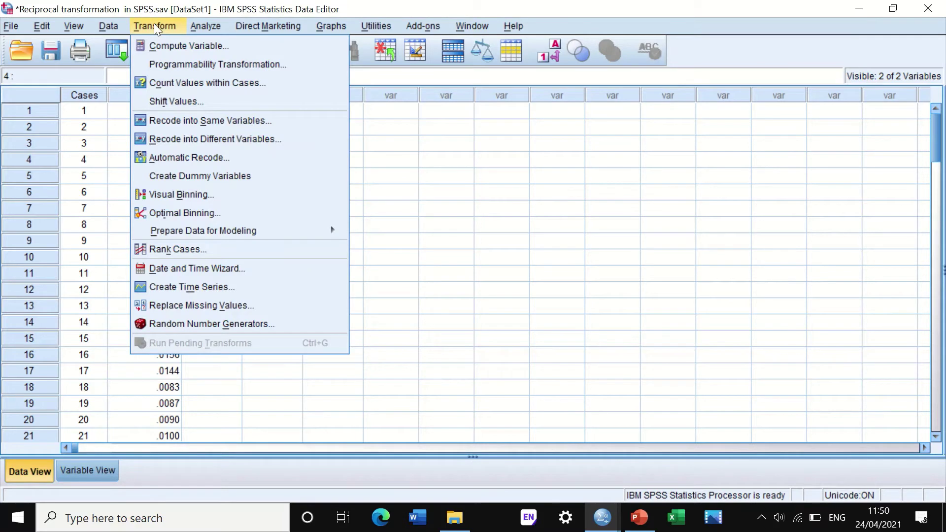
pyautogui.click(158, 46)
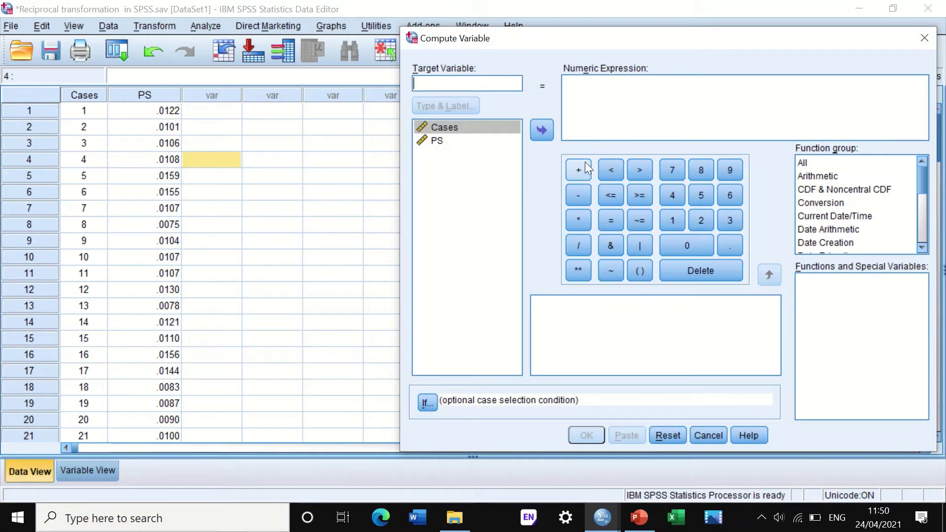
pyautogui.moveTo(626, 40); pyautogui.dragTo(495, 44)
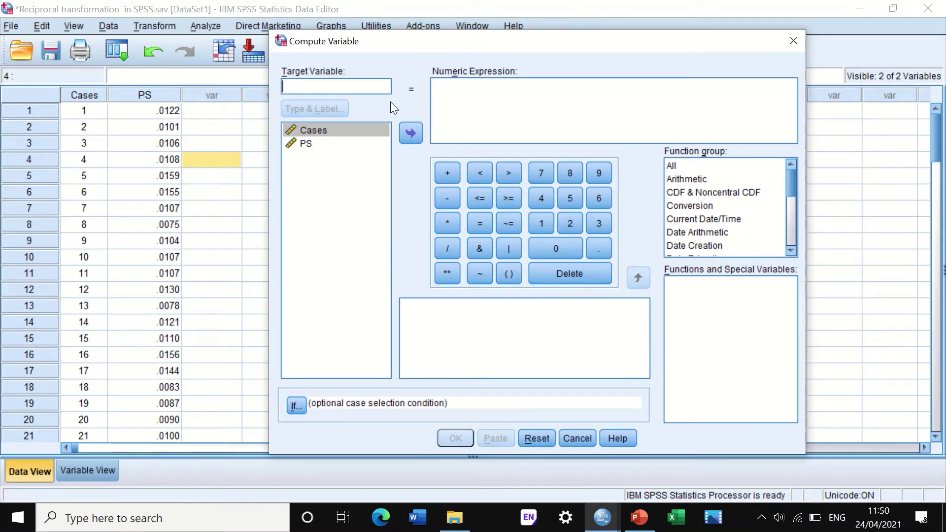
pyautogui.write('LOG')
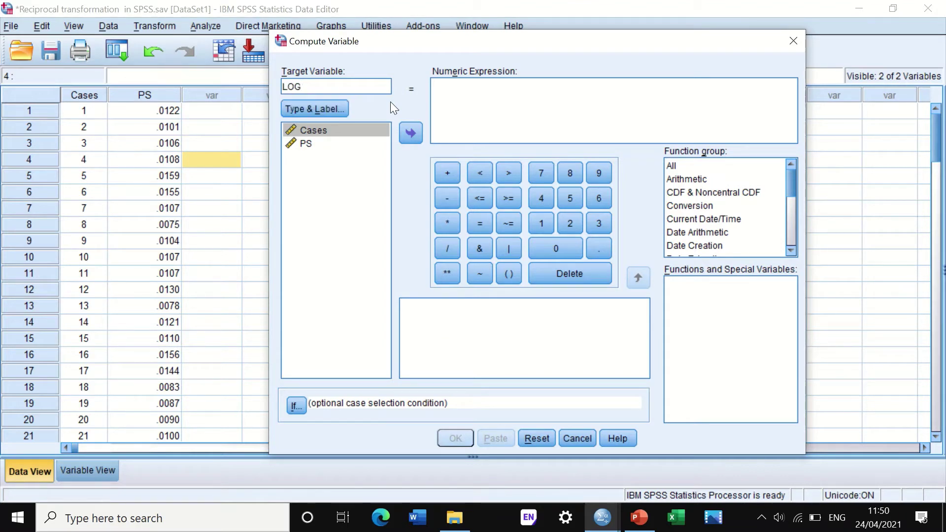
pyautogui.write('PS')
pyautogui.click(301, 85)
pyautogui.write('10')
# Step: Set the numeric expression to LG10(PS) using the arithmetic Lg10 function, compute the variable, and return to the data
pyautogui.click(695, 180)
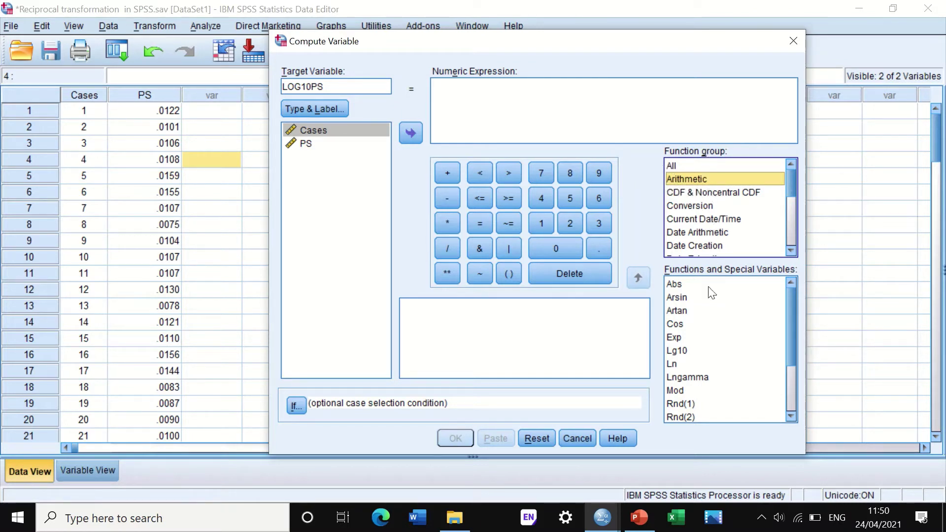
pyautogui.click(682, 351)
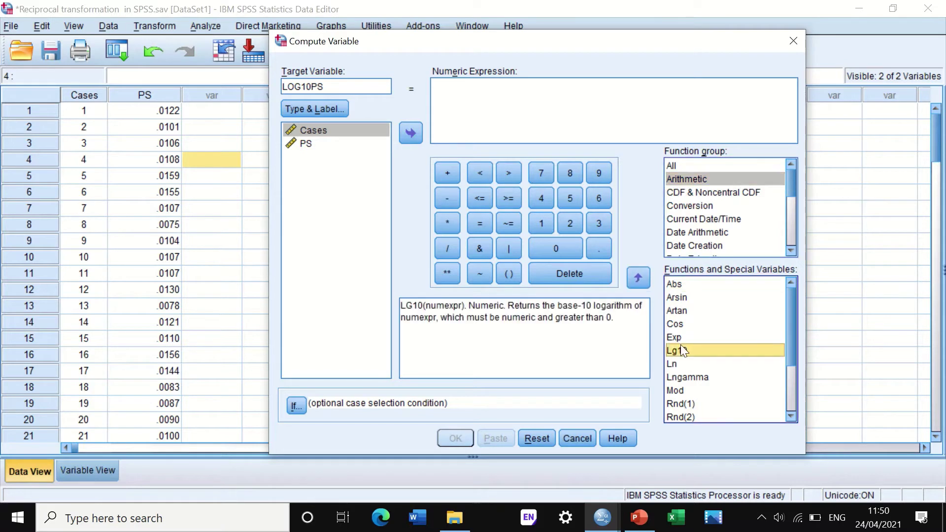
pyautogui.click(638, 278)
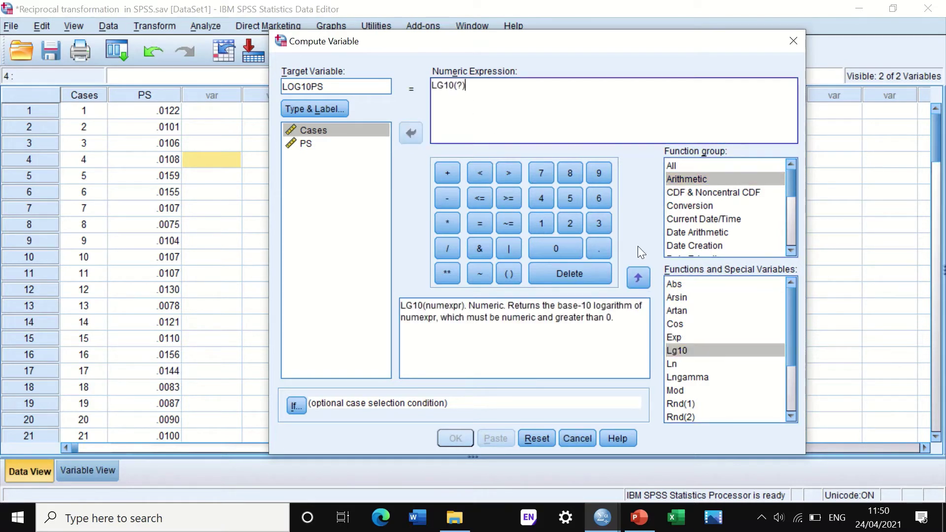
pyautogui.doubleClick(460, 85)
pyautogui.press('BackSpace')
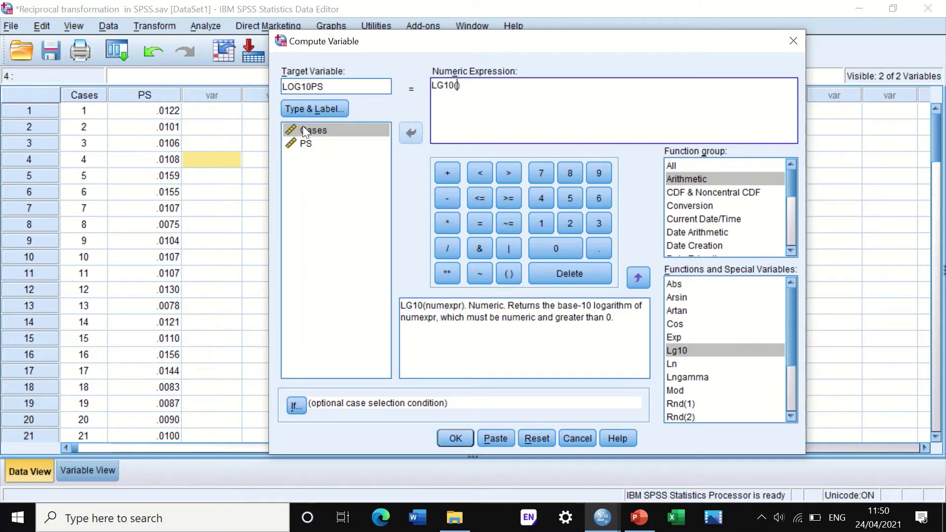
pyautogui.click(306, 143)
pyautogui.click(409, 133)
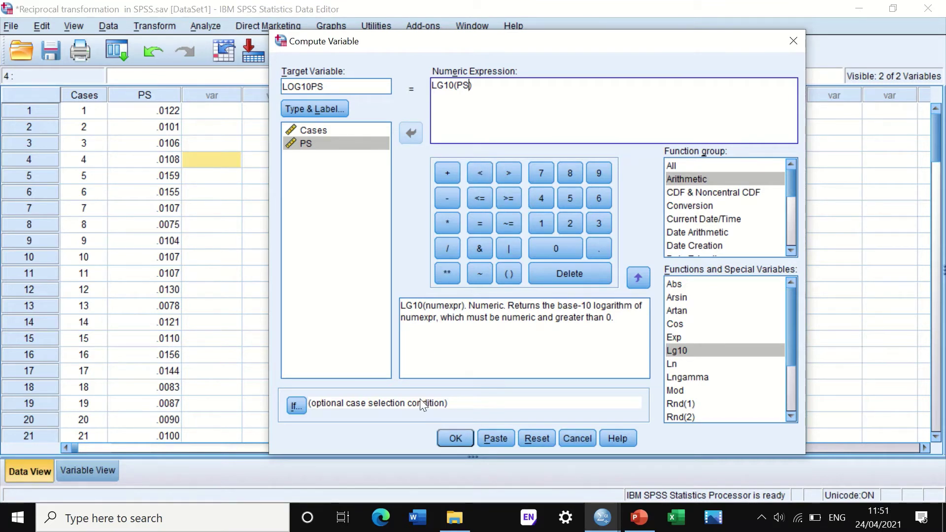
pyautogui.click(456, 438)
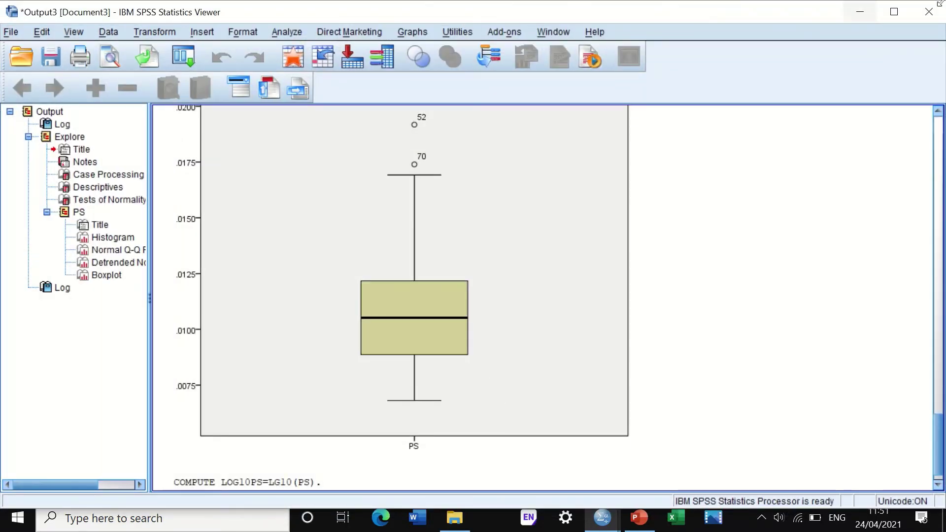
pyautogui.click(860, 11)
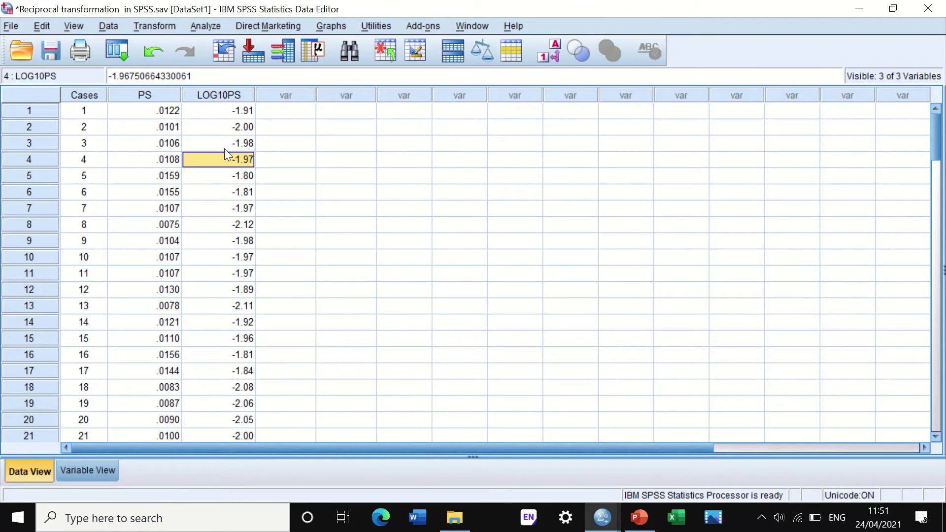
# Step: Add LOG10PS to the Explore dependent variables alongside PS and run the analysis
pyautogui.click(116, 47)
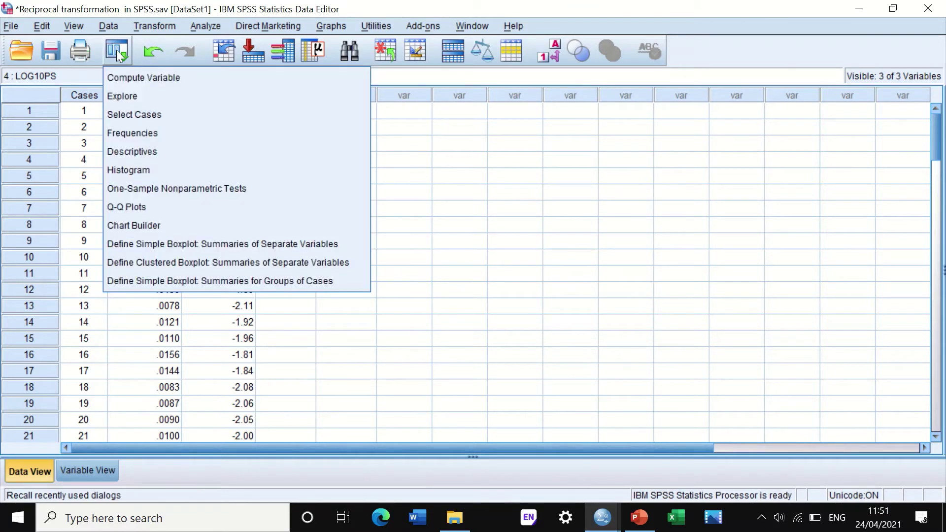
pyautogui.click(126, 95)
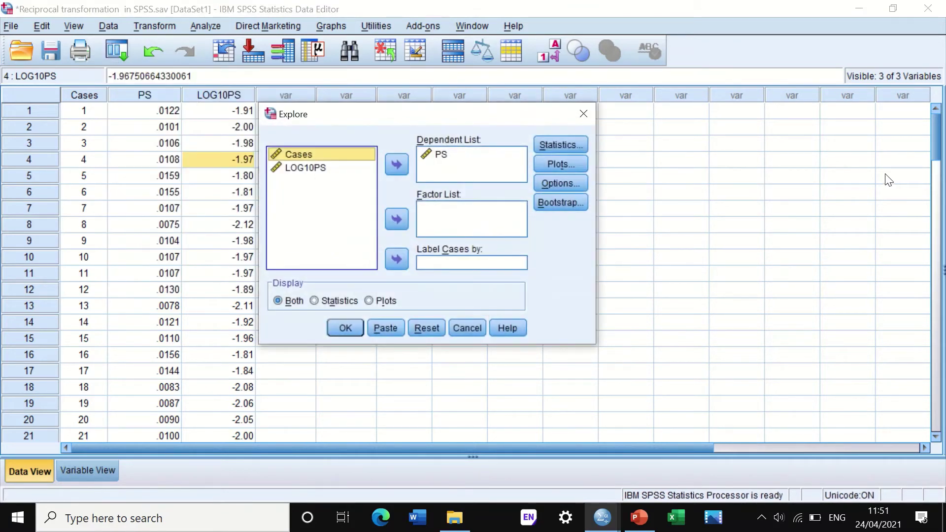
pyautogui.moveTo(300, 170); pyautogui.dragTo(437, 169)
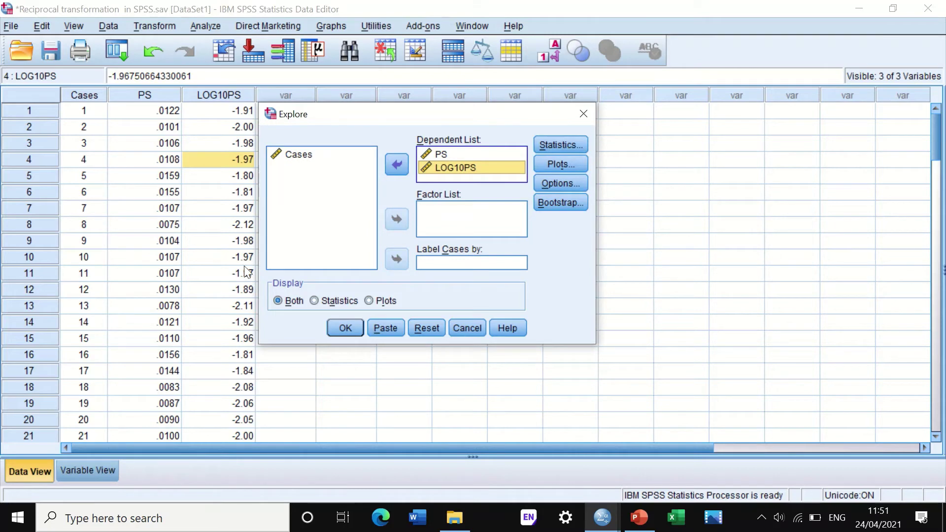
pyautogui.click(341, 327)
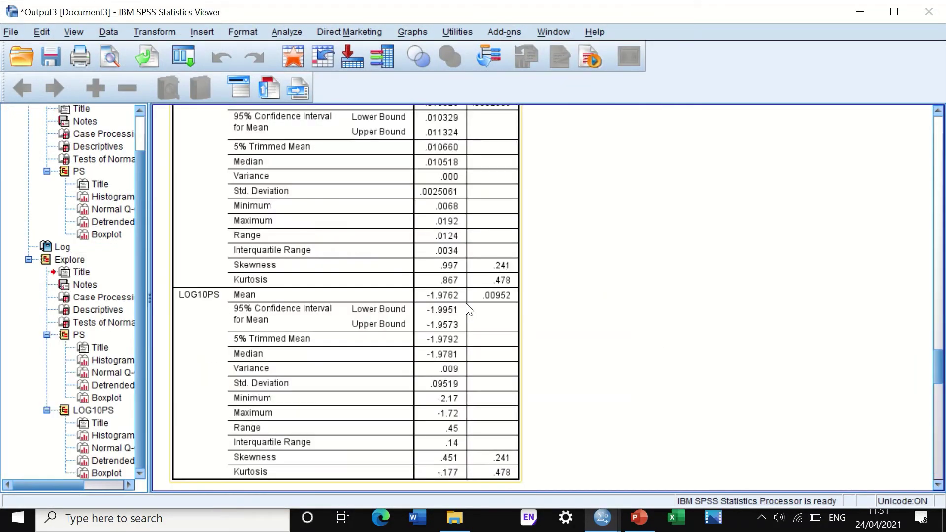
# Step: Compare the descriptives, tests of normality and histograms of PS and LOG10PS in the output
pyautogui.scroll(3, 469, 306)
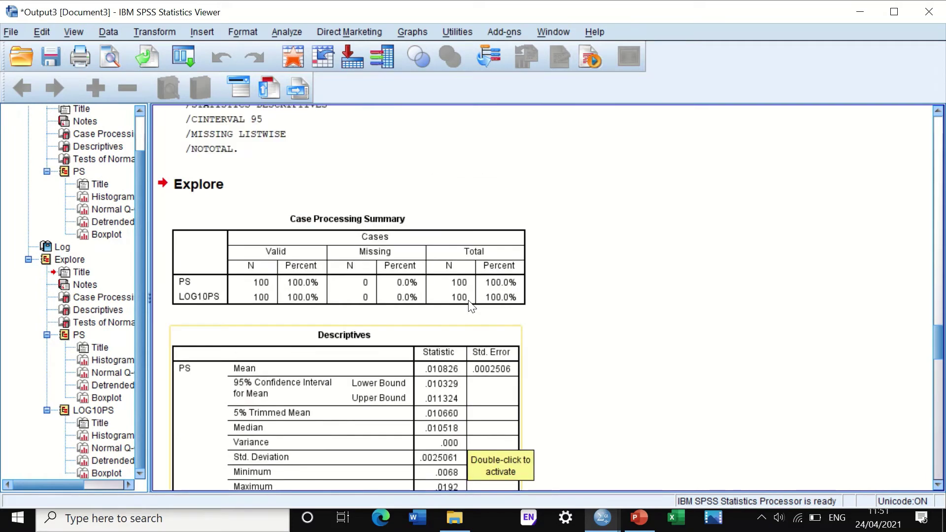
pyautogui.scroll(-4, 469, 306)
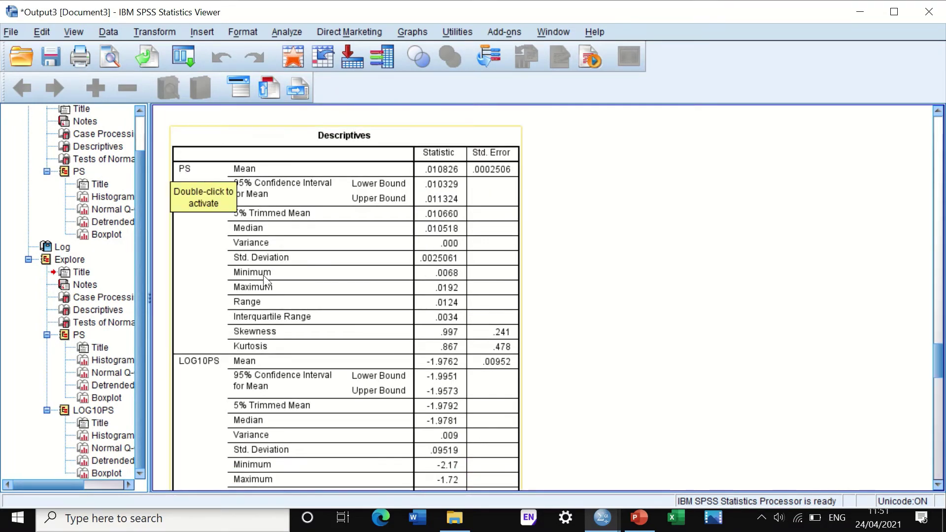
pyautogui.scroll(-3, 266, 286)
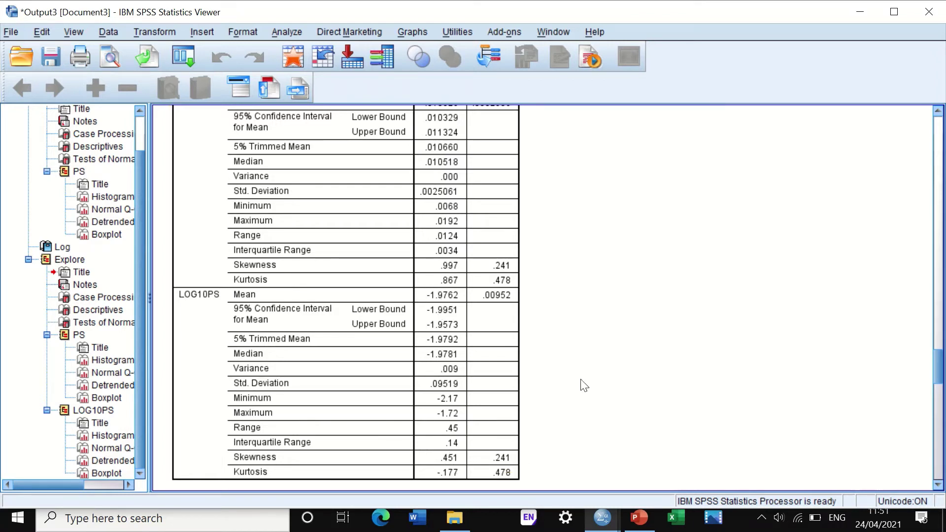
pyautogui.scroll(-5, 603, 347)
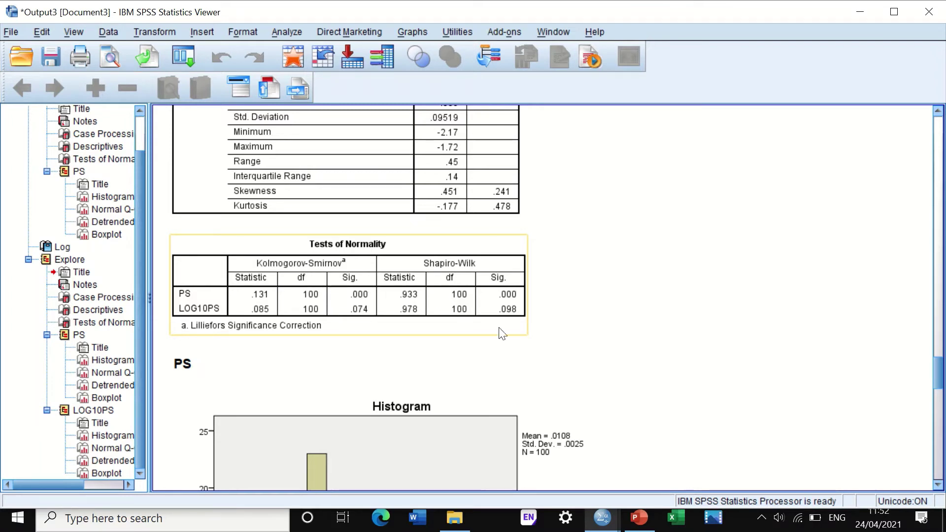
pyautogui.scroll(-3, 461, 325)
pyautogui.click(457, 319)
pyautogui.scroll(-3, 456, 319)
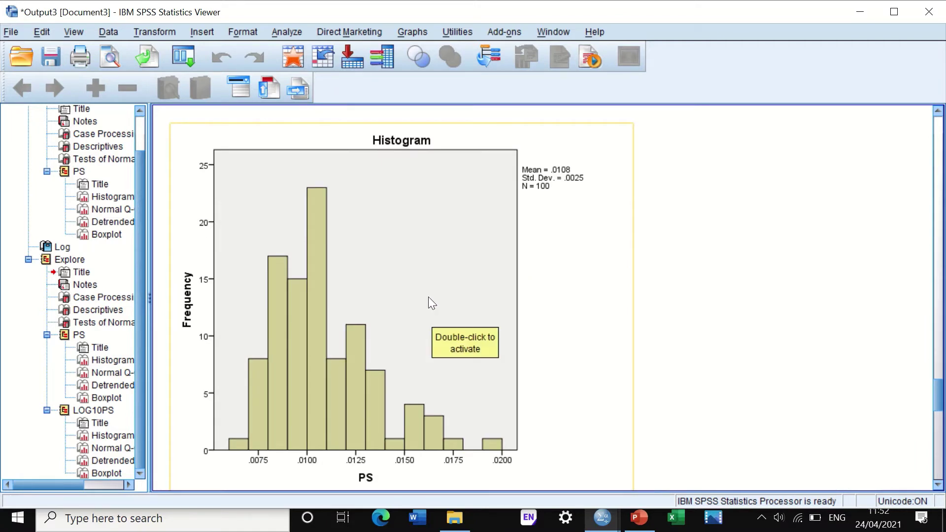
pyautogui.scroll(-20, 284, 266)
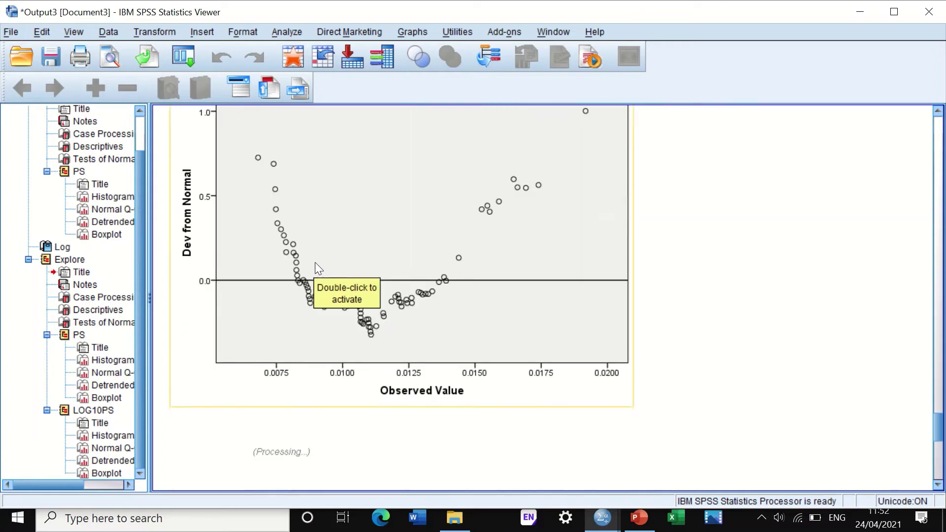
pyautogui.scroll(-8, 320, 266)
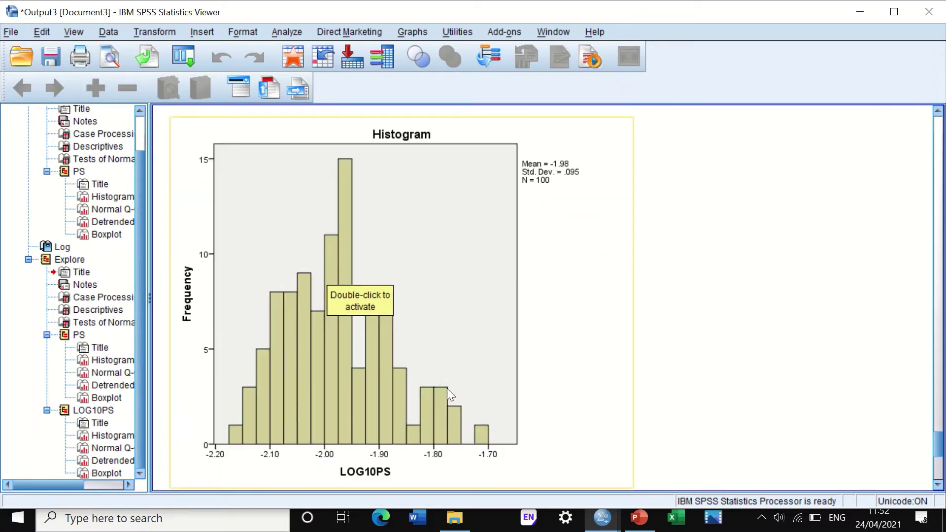
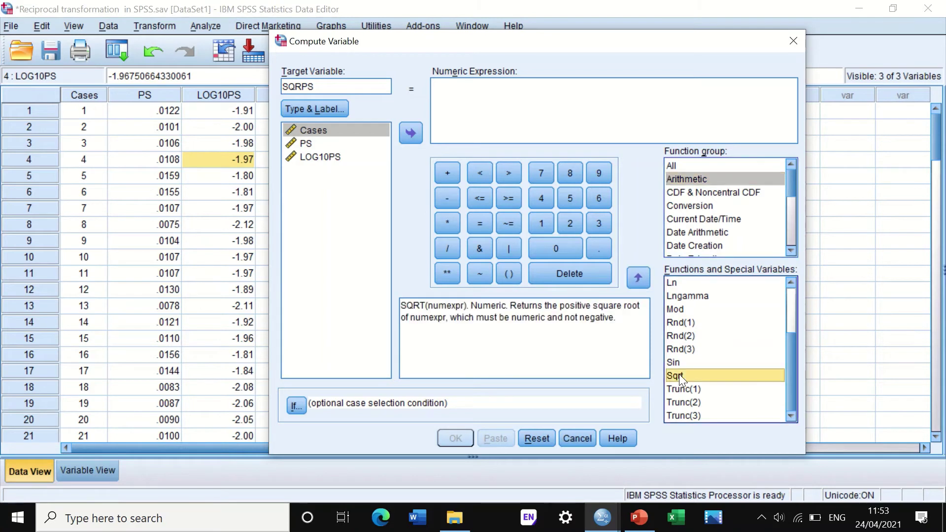
# Step: Set the numeric expression for SQRPS to SQRT(PS) using the Sqrt function, compute the variable, and return to the data
pyautogui.doubleClick(676, 373)
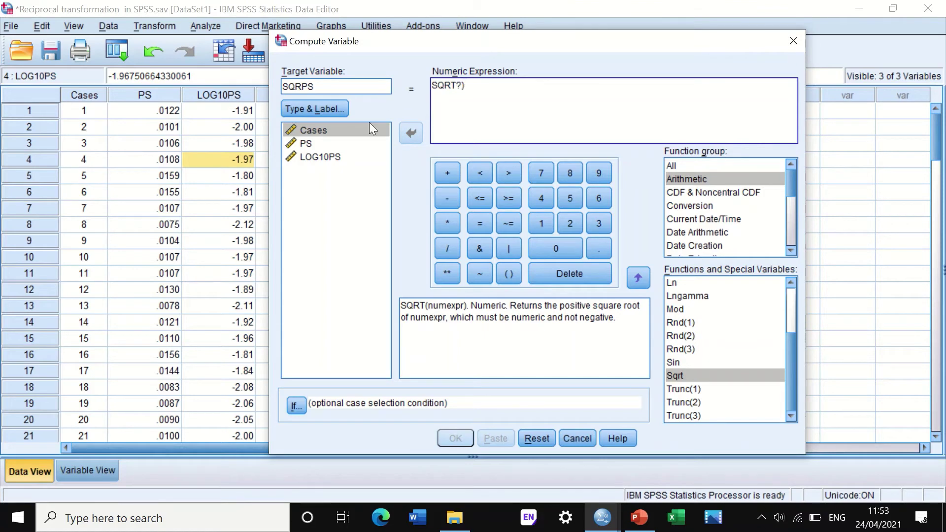
pyautogui.click(307, 144)
pyautogui.click(409, 133)
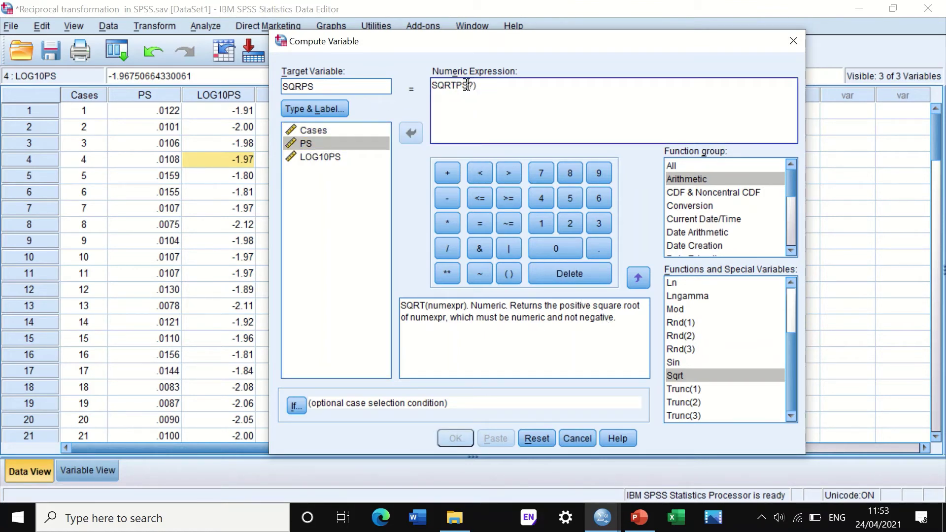
pyautogui.click(469, 85)
pyautogui.press('Delete')
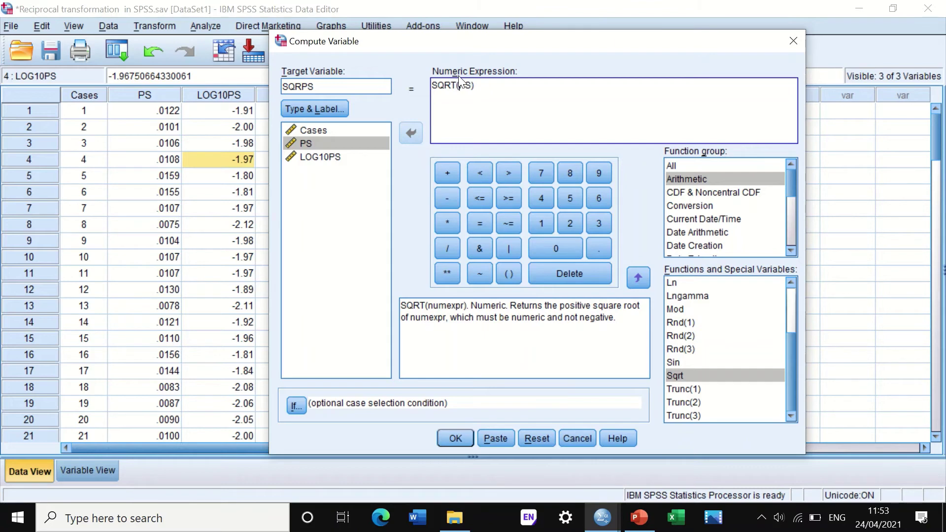
pyautogui.click(450, 437)
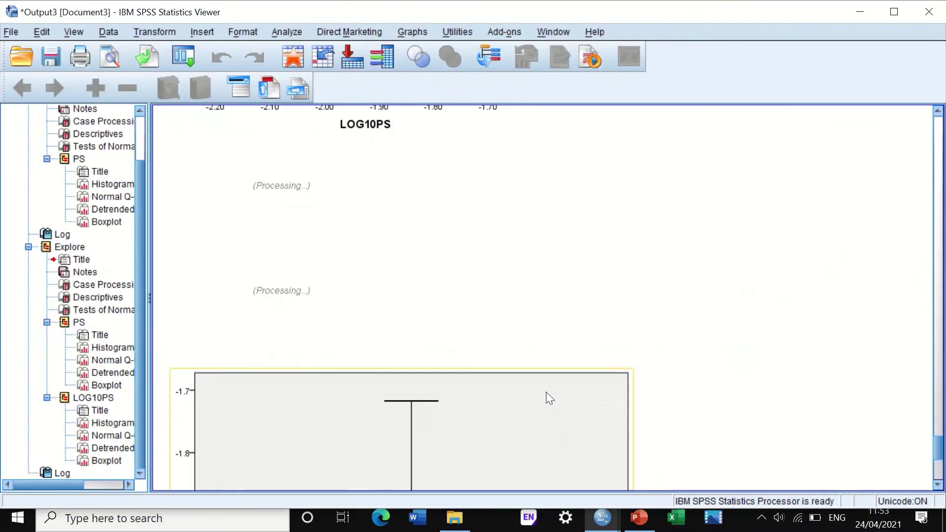
pyautogui.click(860, 11)
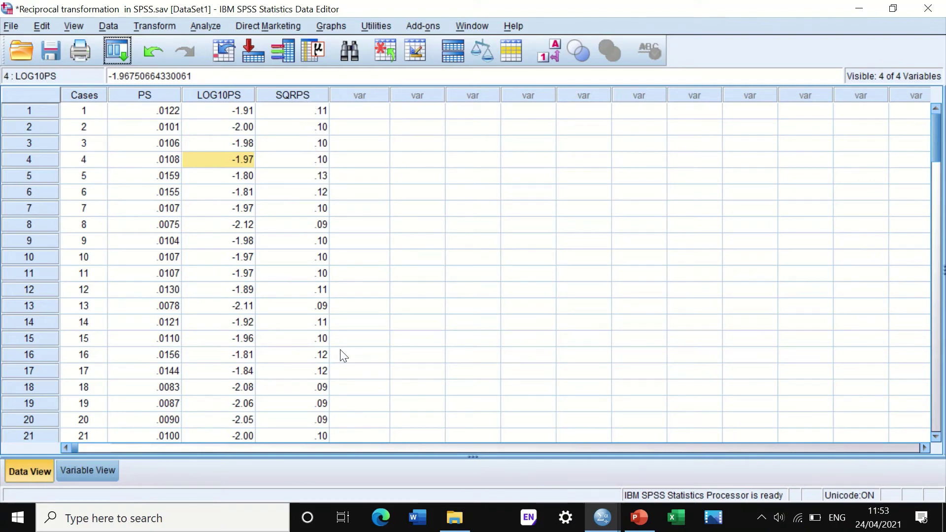
# Step: Add SQRPS to the Explore dependent variables with PS and LOG10PS and run the analysis
pyautogui.click(114, 45)
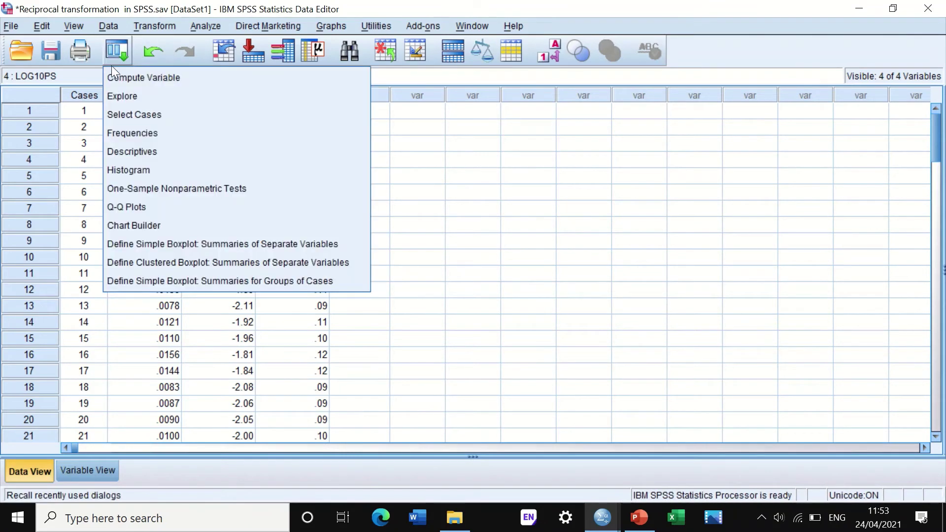
pyautogui.click(118, 92)
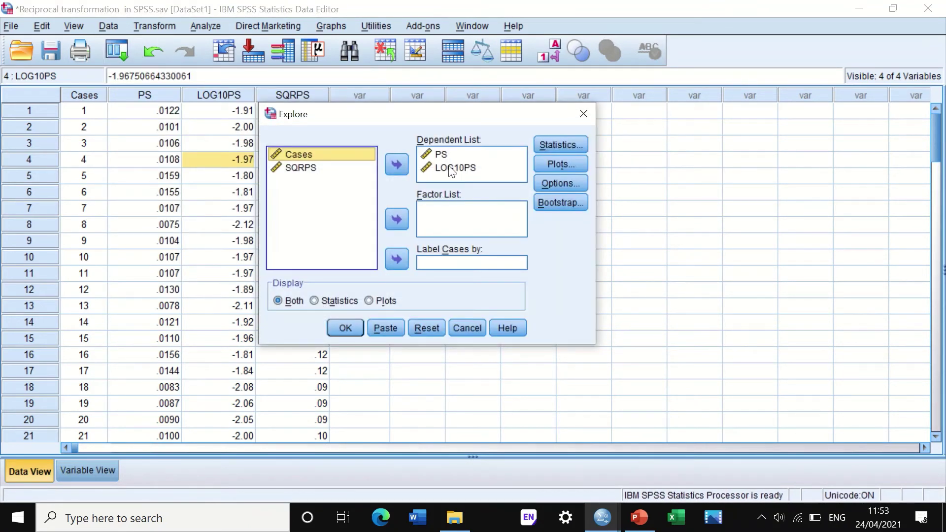
pyautogui.moveTo(299, 171); pyautogui.dragTo(451, 181)
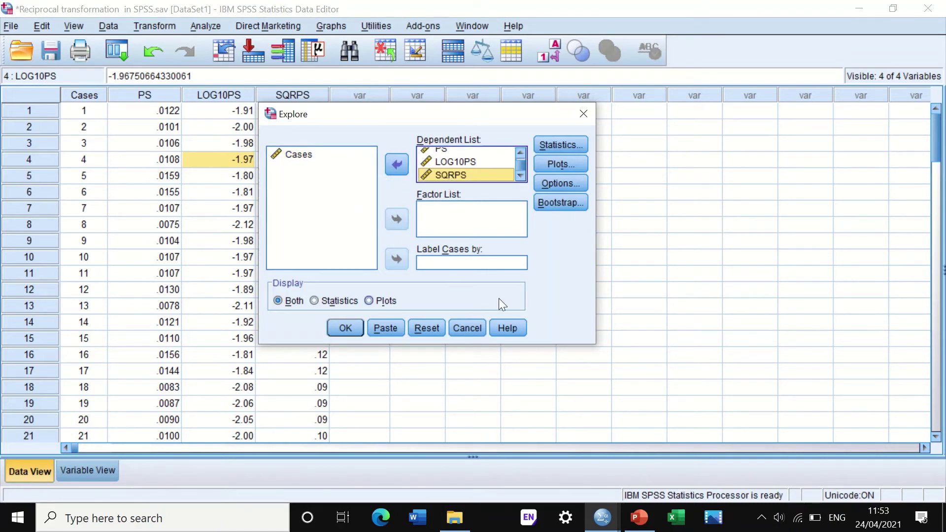
pyautogui.click(344, 328)
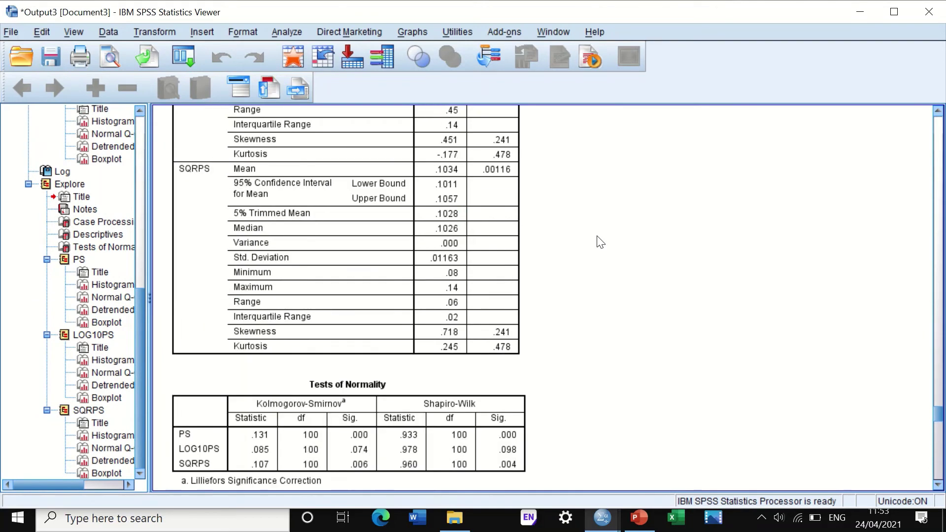
# Step: Compare the skewness, kurtosis and tests of normality of PS, LOG10PS and SQRPS in the output
pyautogui.scroll(10, 600, 242)
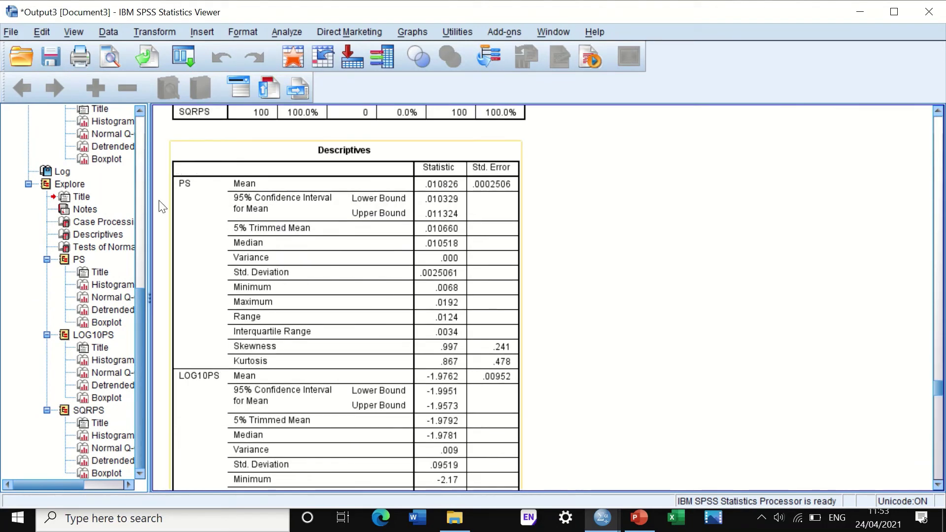
pyautogui.scroll(-3, 268, 247)
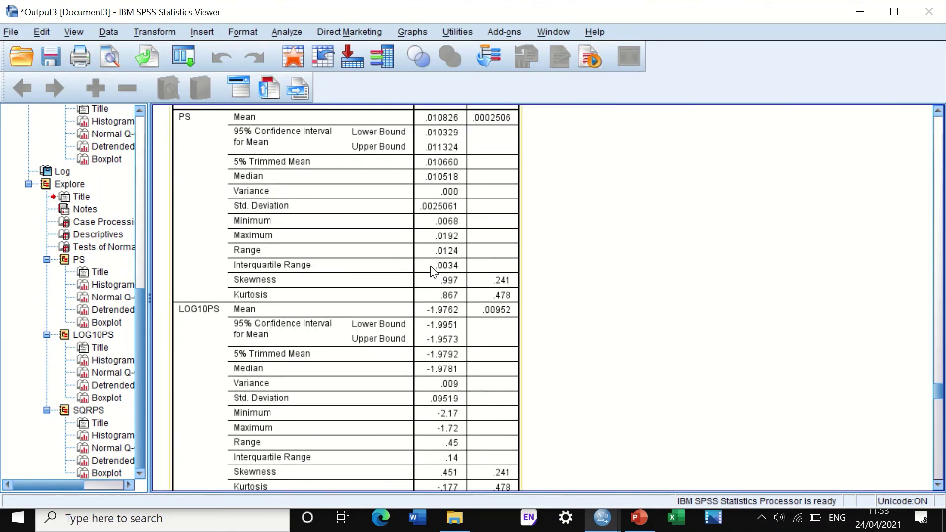
pyautogui.scroll(-6, 424, 270)
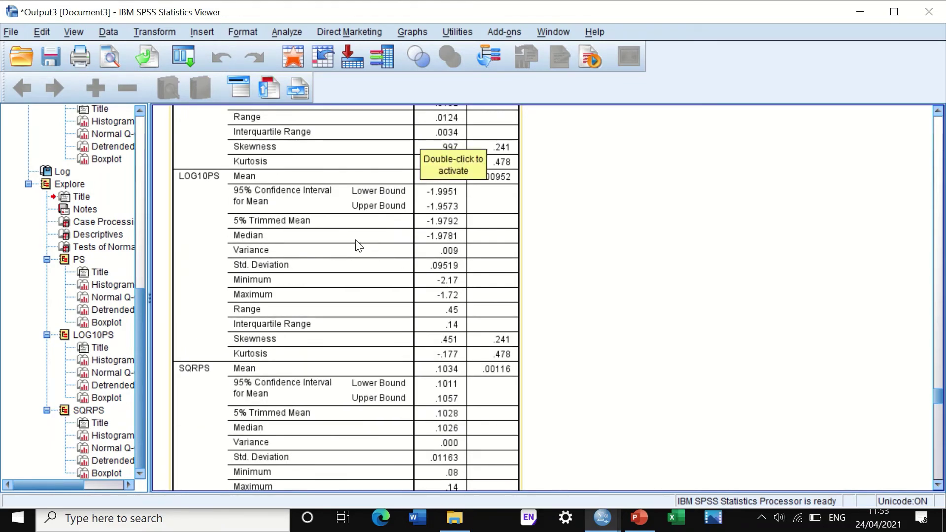
pyautogui.scroll(-3, 450, 320)
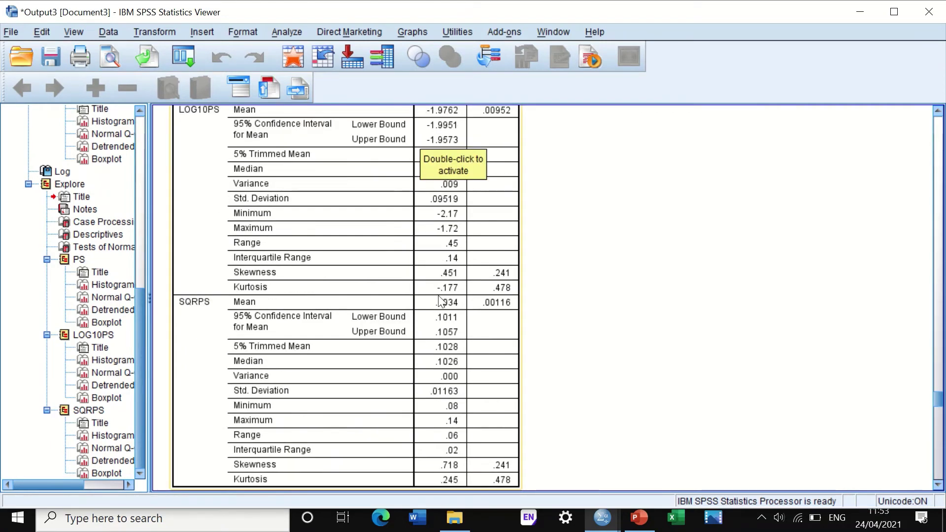
pyautogui.scroll(-3, 294, 297)
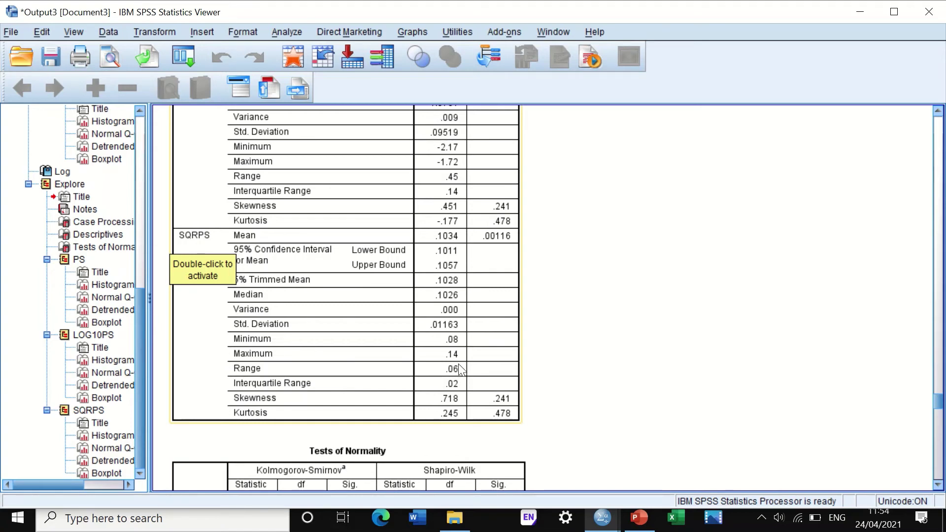
pyautogui.scroll(15, 458, 345)
pyautogui.scroll(-5, 462, 321)
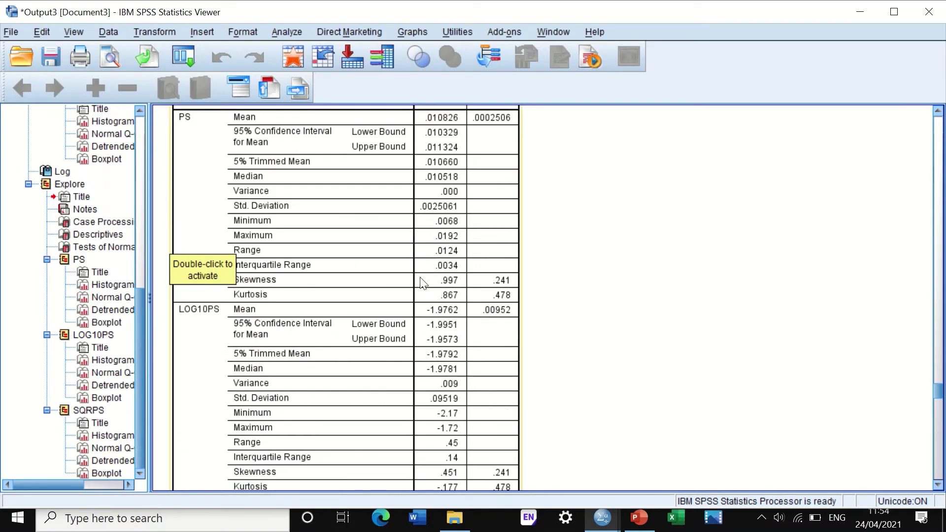
pyautogui.scroll(-9, 435, 327)
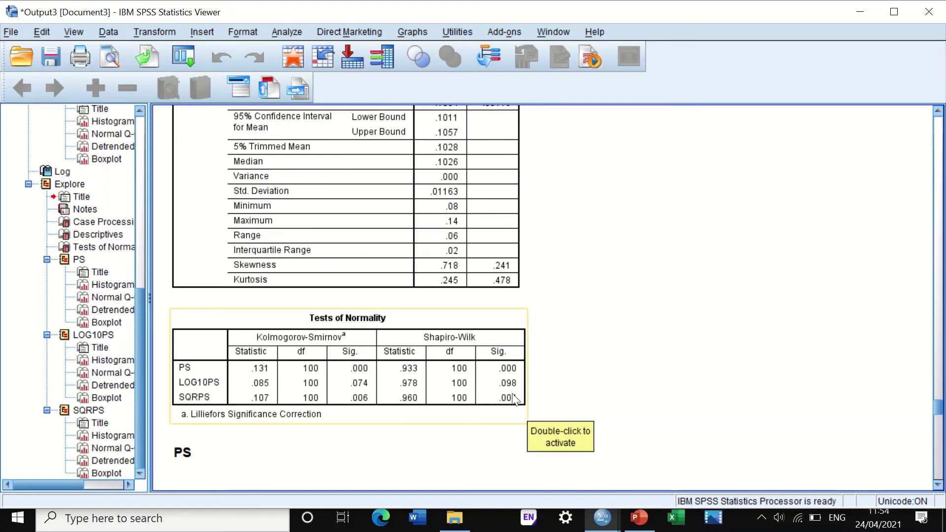
# Step: Review the histograms and plots of PS, LOG10PS and SQRPS, and return to the data
pyautogui.scroll(-3, 512, 394)
pyautogui.scroll(-10, 505, 391)
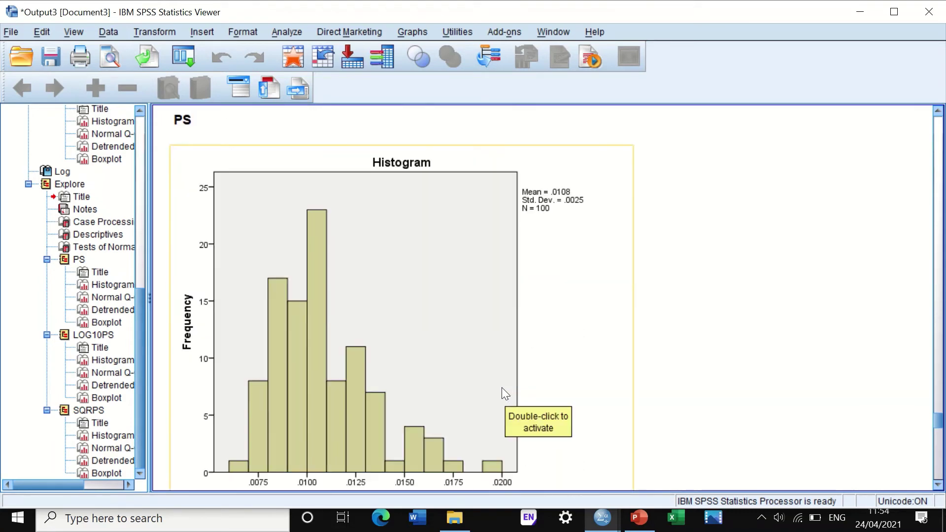
pyautogui.scroll(-15, 495, 384)
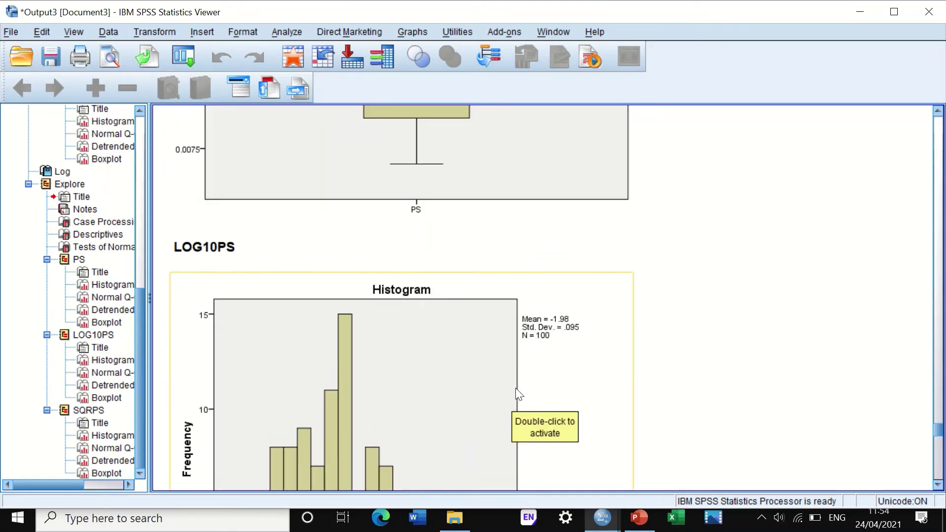
pyautogui.scroll(-15, 517, 395)
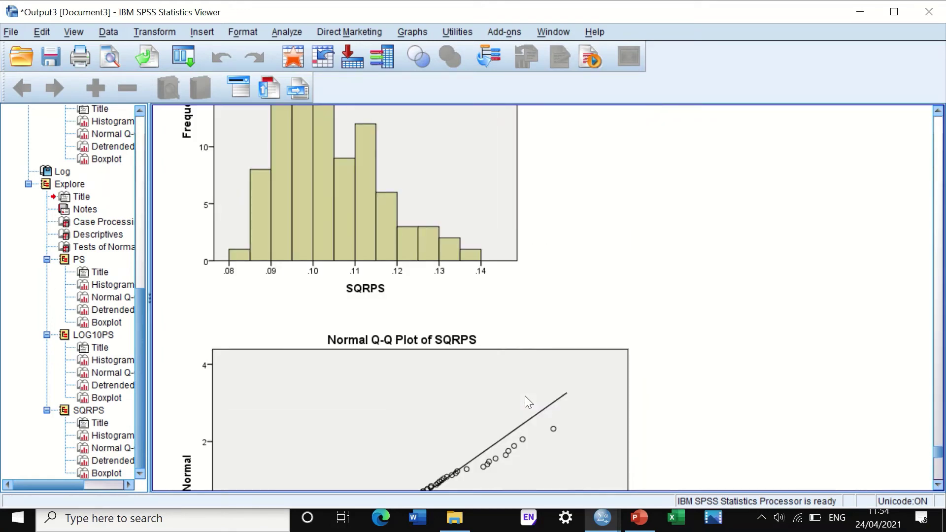
pyautogui.scroll(2, 525, 395)
pyautogui.click(860, 12)
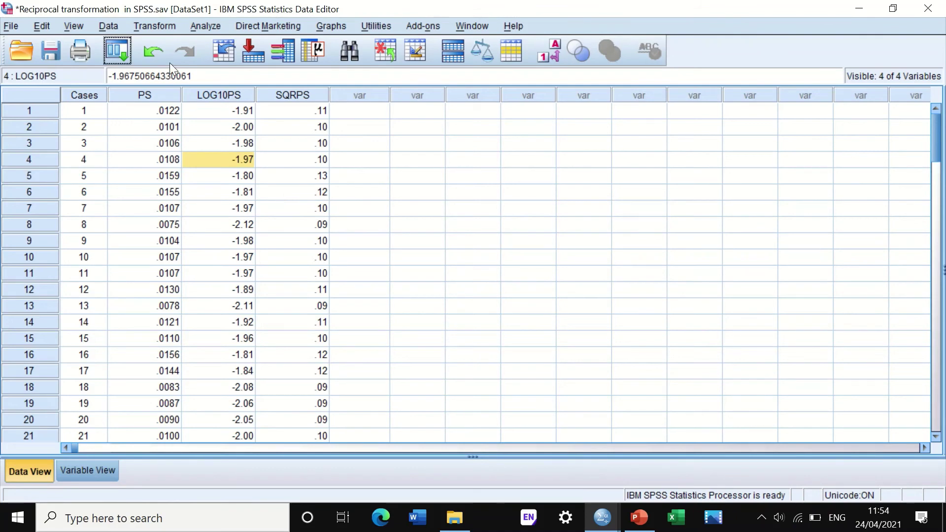
# Step: Start a new Compute Variable definition with the previous settings reset, and name the target variable Inverse
pyautogui.click(158, 25)
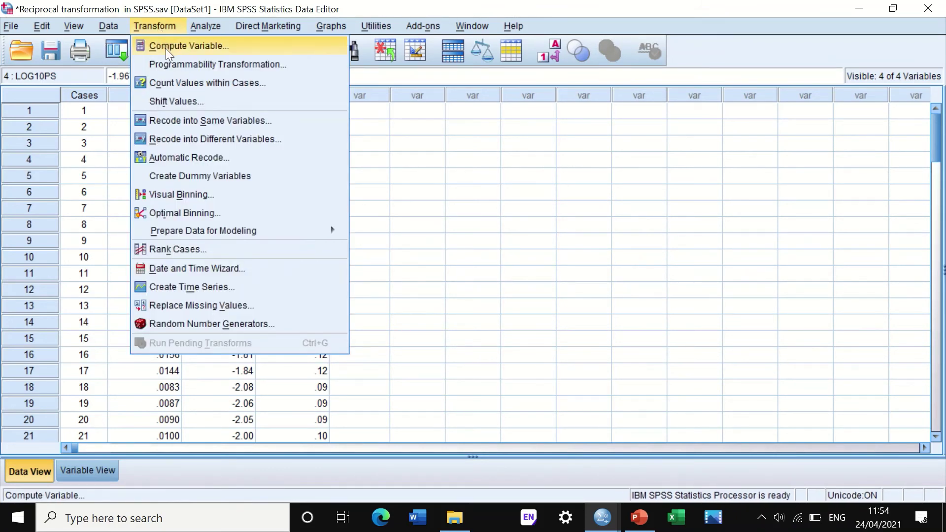
pyautogui.click(165, 49)
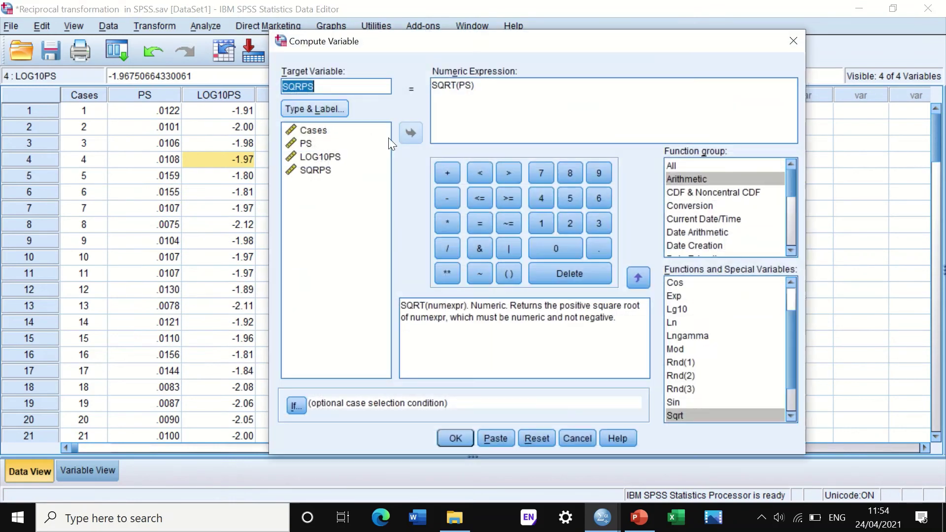
pyautogui.click(533, 445)
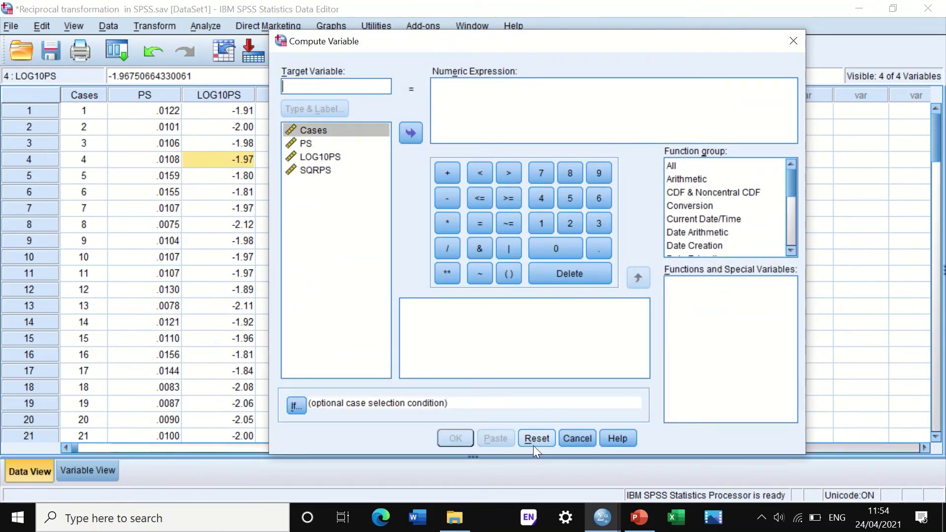
pyautogui.click(309, 89)
pyautogui.write('Inverse')
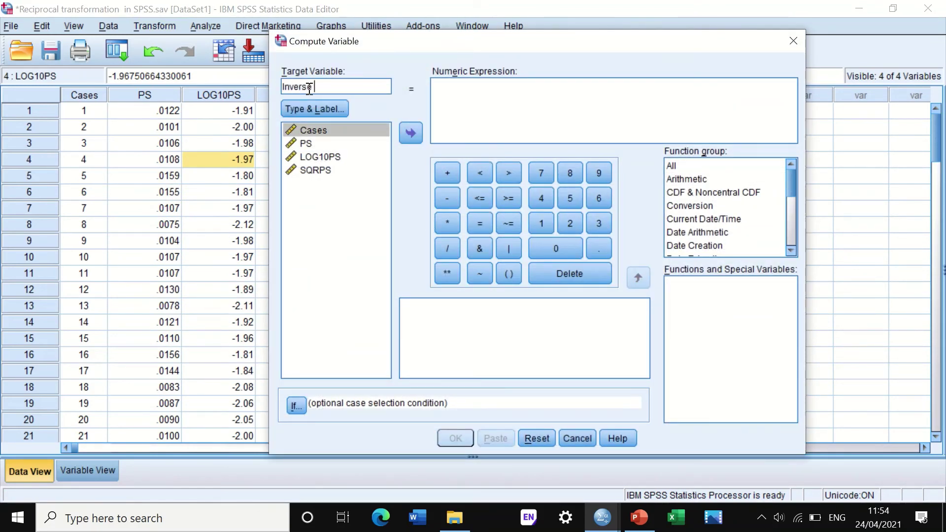
# Step: Build the numeric expression 1 / PS for the Inverse variable
pyautogui.click(541, 223)
pyautogui.click(449, 250)
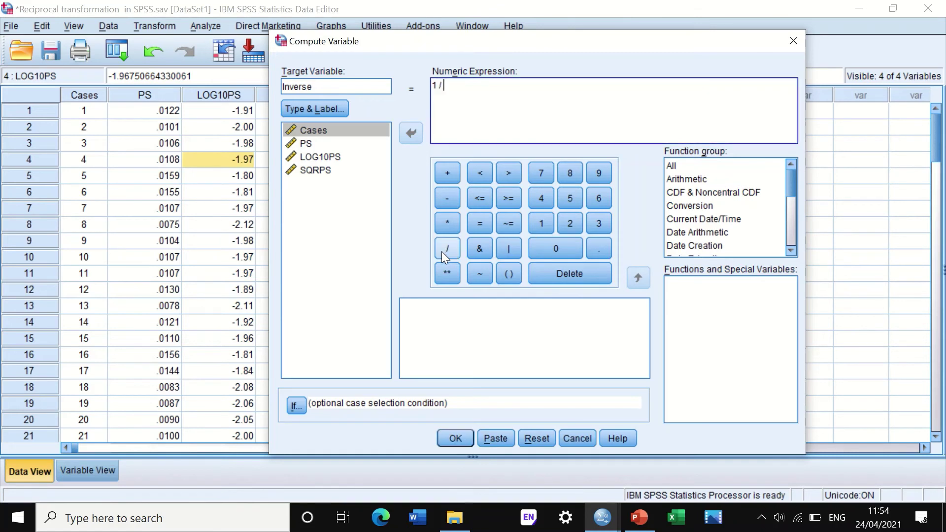
pyautogui.click(300, 144)
pyautogui.click(409, 132)
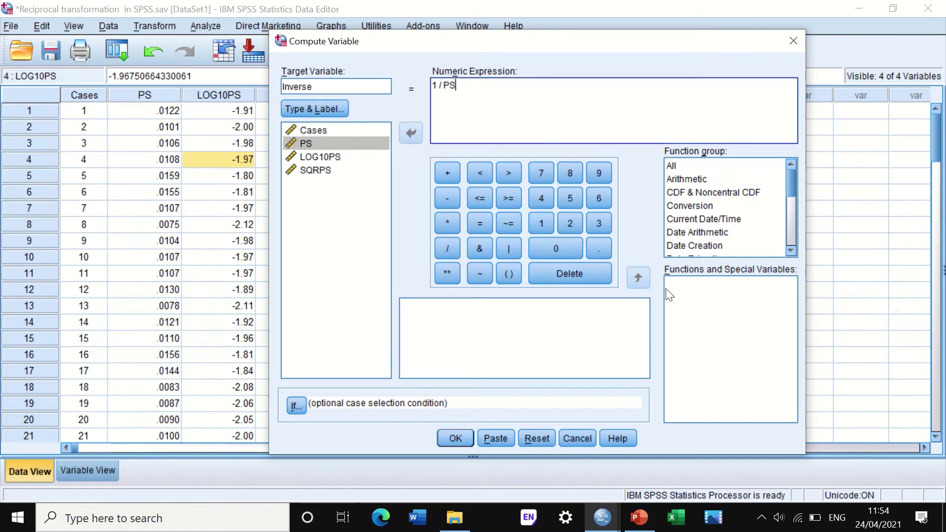
# Step: Remove the illegal trailing character from the target variable name so it reads exactly Inverse, and compute the variable
pyautogui.click(451, 439)
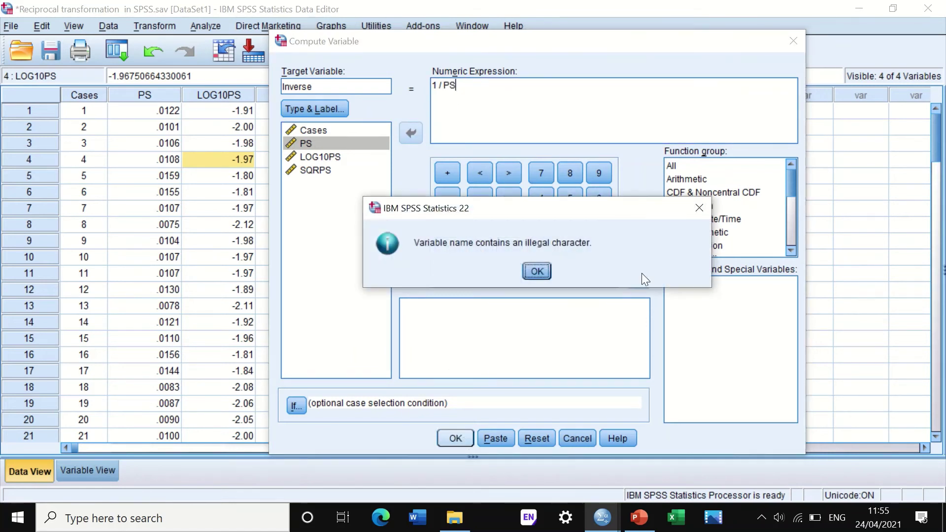
pyautogui.click(536, 271)
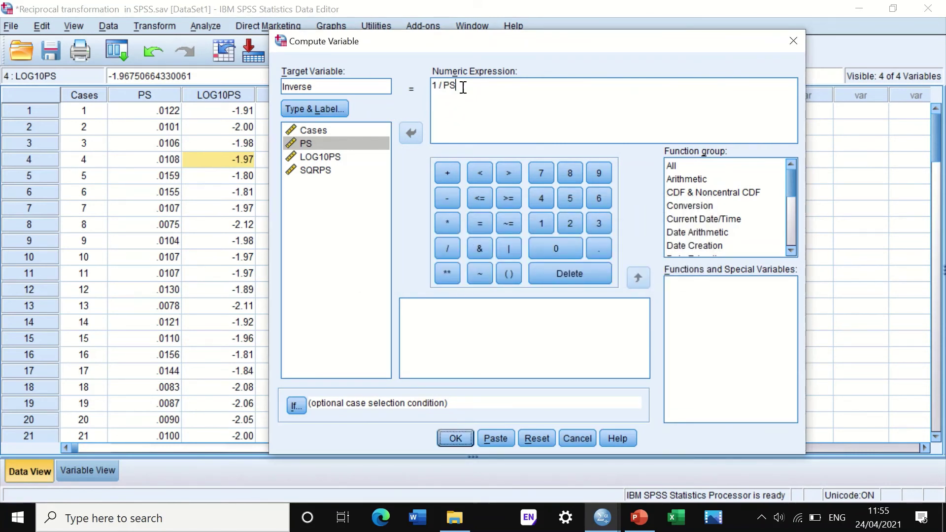
pyautogui.click(355, 86)
pyautogui.click(451, 443)
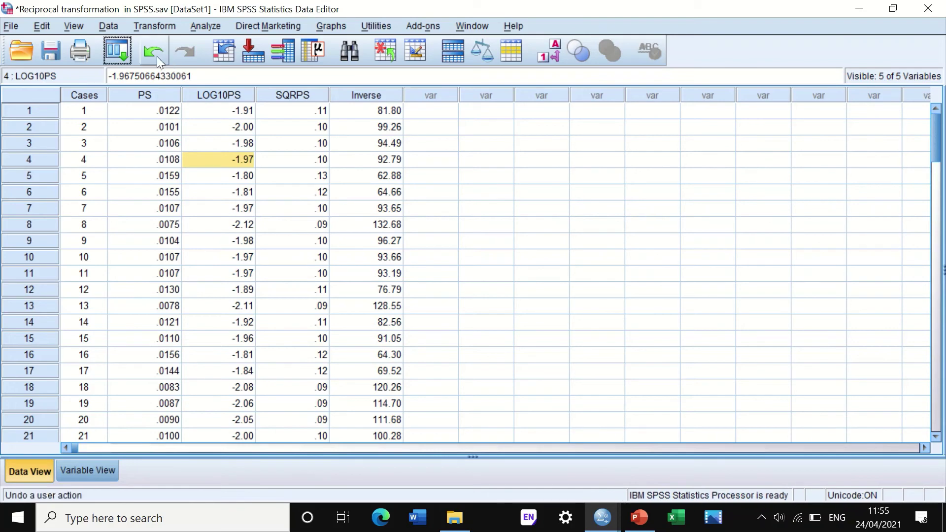
# Step: Add Inverse to the Explore dependent variables with PS, LOG10PS and SQRPS and run the analysis
pyautogui.click(117, 51)
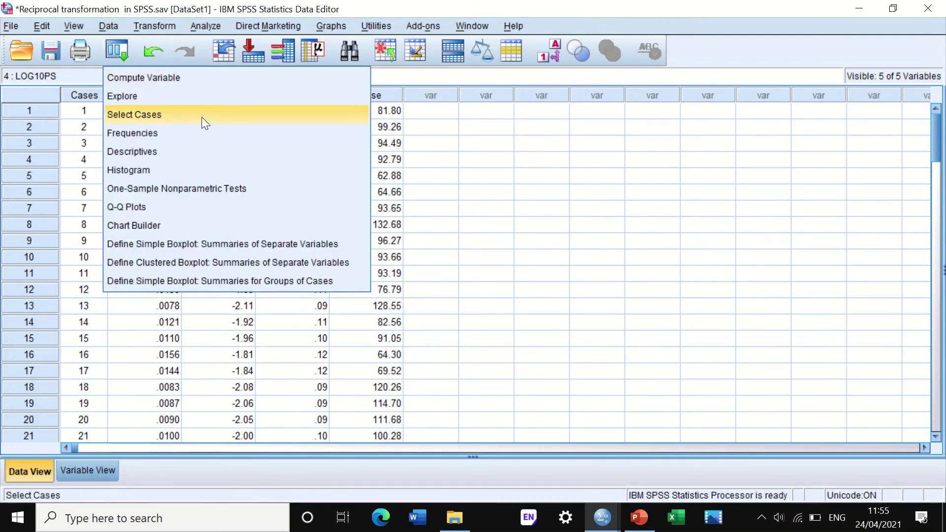
pyautogui.click(150, 95)
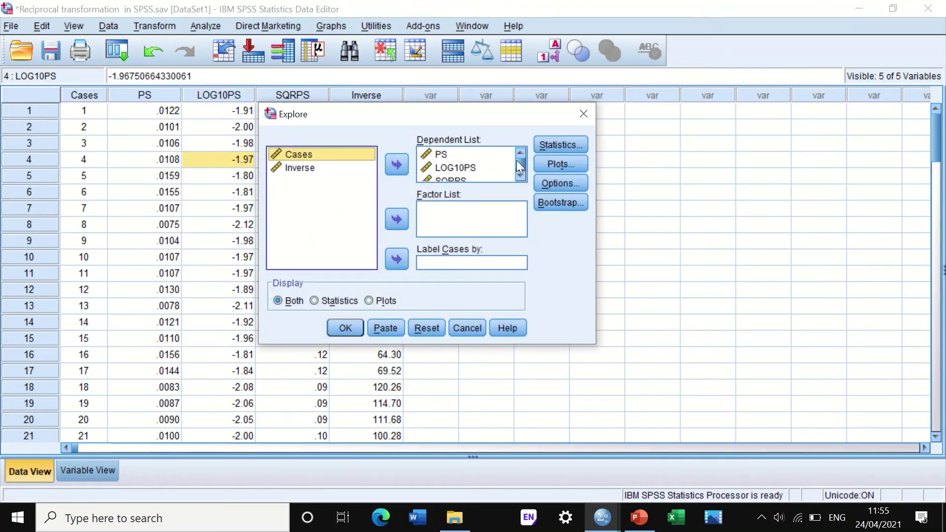
pyautogui.moveTo(518, 161); pyautogui.dragTo(522, 166)
pyautogui.moveTo(302, 170); pyautogui.dragTo(512, 182)
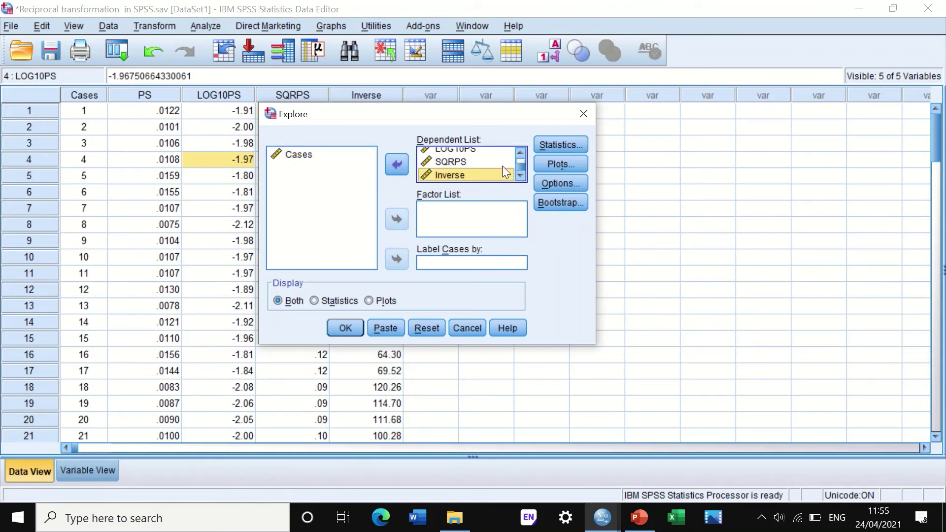
pyautogui.scroll(1, 505, 171)
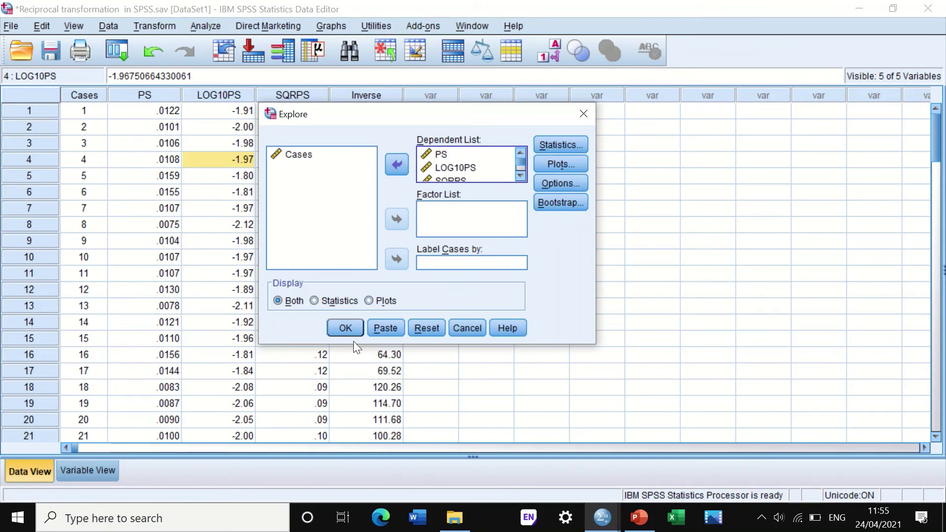
pyautogui.click(347, 326)
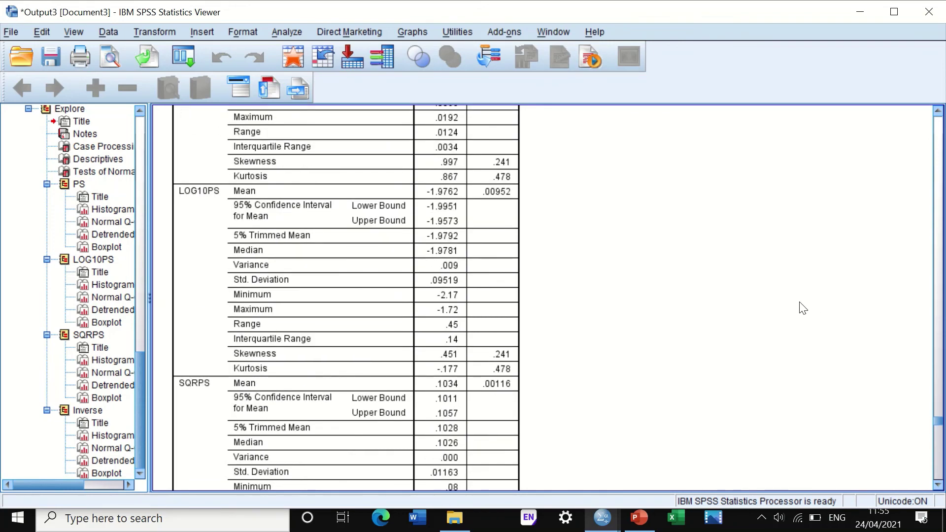
# Step: Compare the skewness, kurtosis and tests of normality of Inverse with those of PS, LOG10PS and SQRPS in the output
pyautogui.click(336, 221)
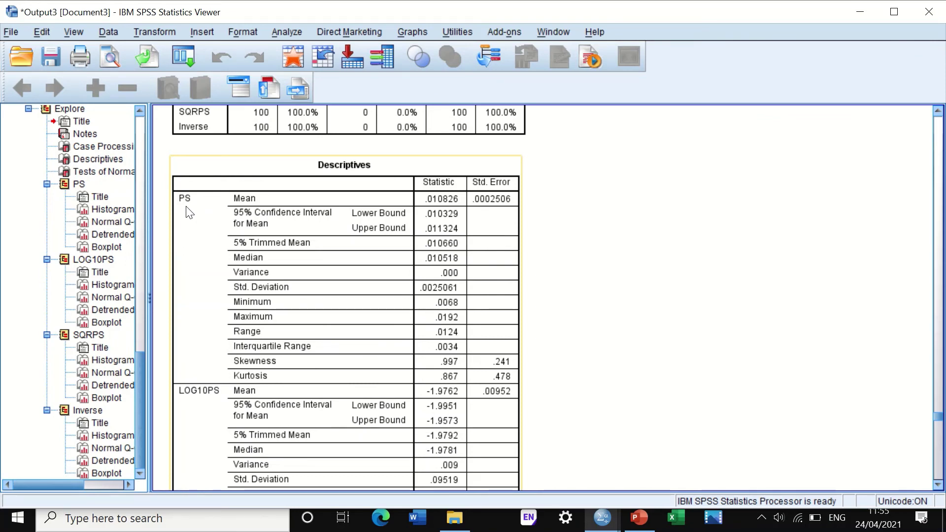
pyautogui.scroll(-3, 247, 329)
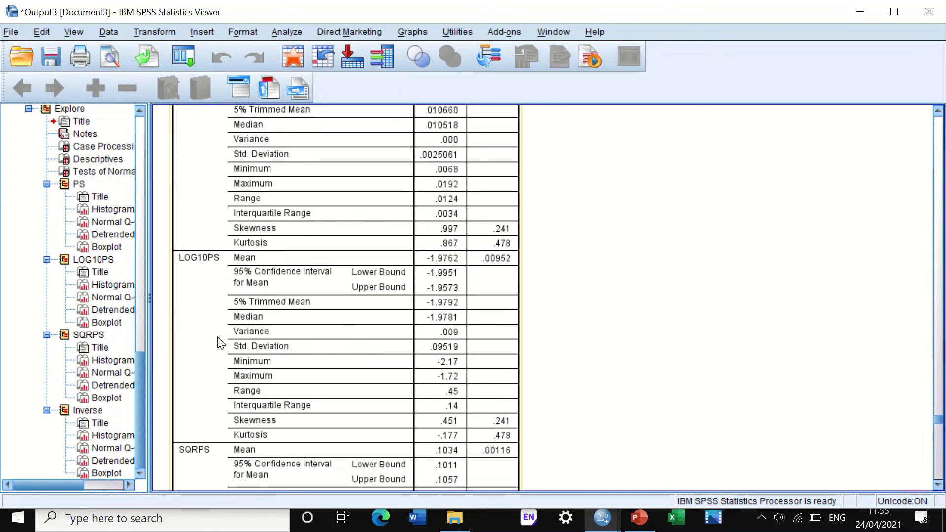
pyautogui.scroll(-7, 276, 359)
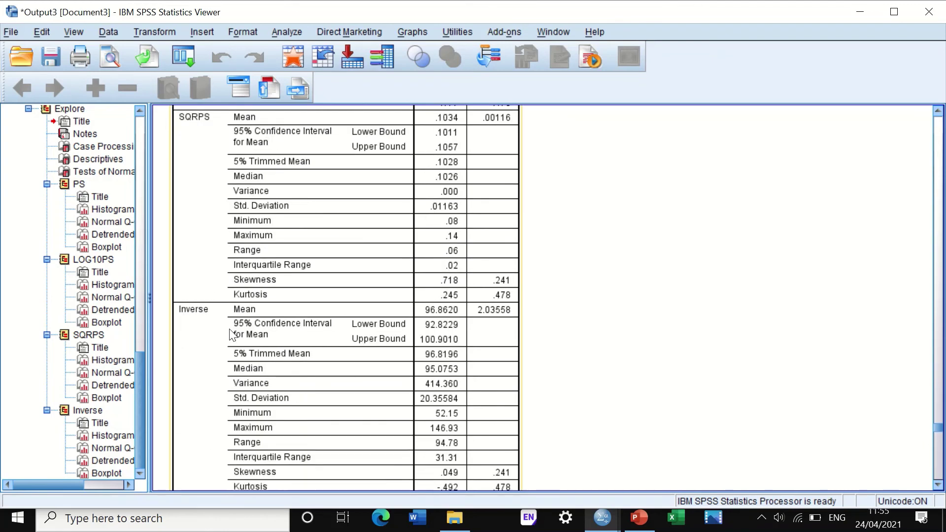
pyautogui.scroll(-1, 323, 347)
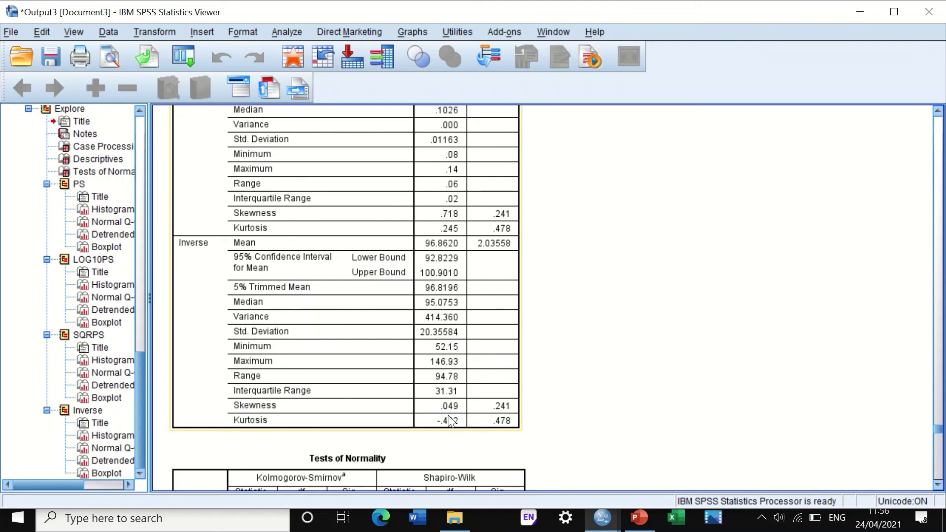
pyautogui.click(598, 379)
pyautogui.click(426, 413)
pyautogui.scroll(-3, 454, 417)
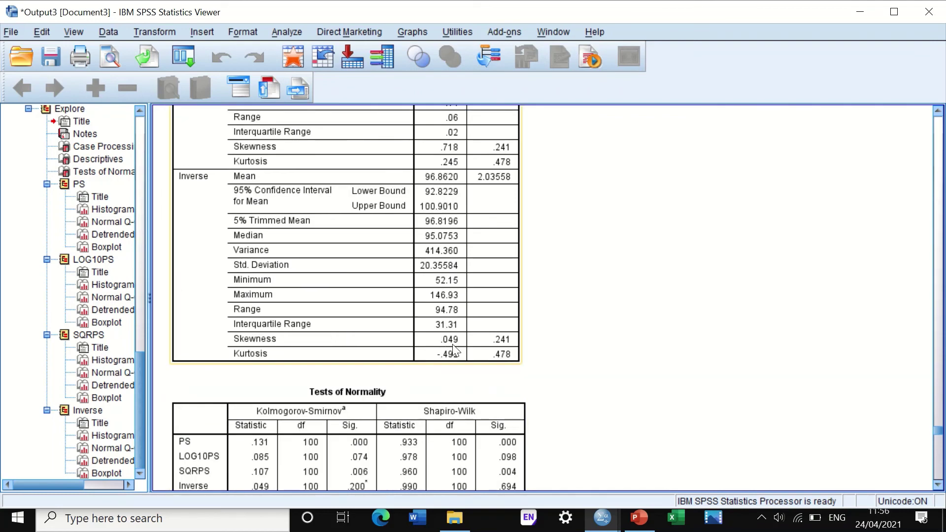
pyautogui.click(611, 353)
pyautogui.scroll(-9, 619, 382)
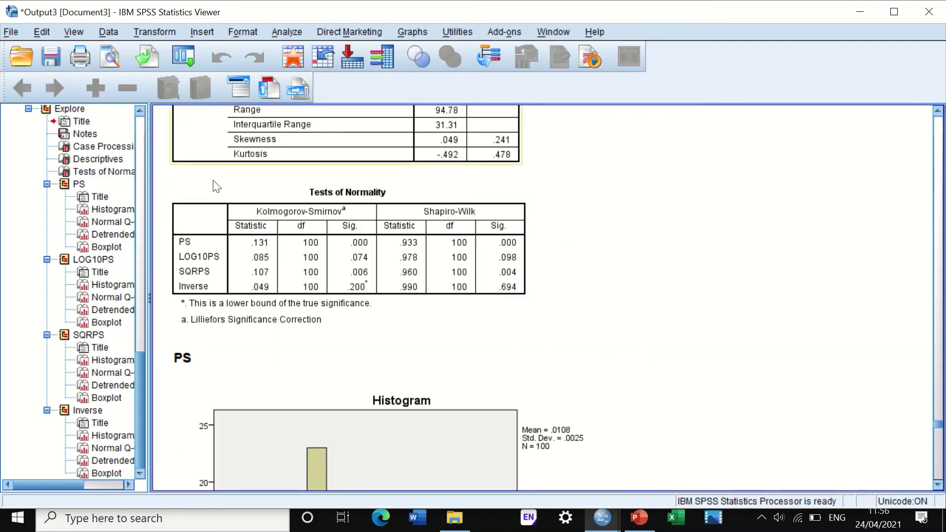
pyautogui.click(468, 236)
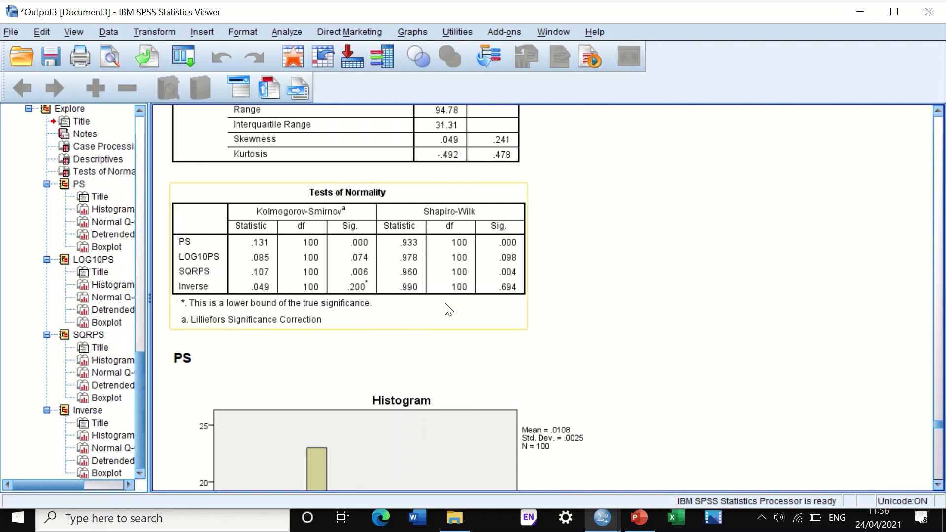
pyautogui.click(549, 286)
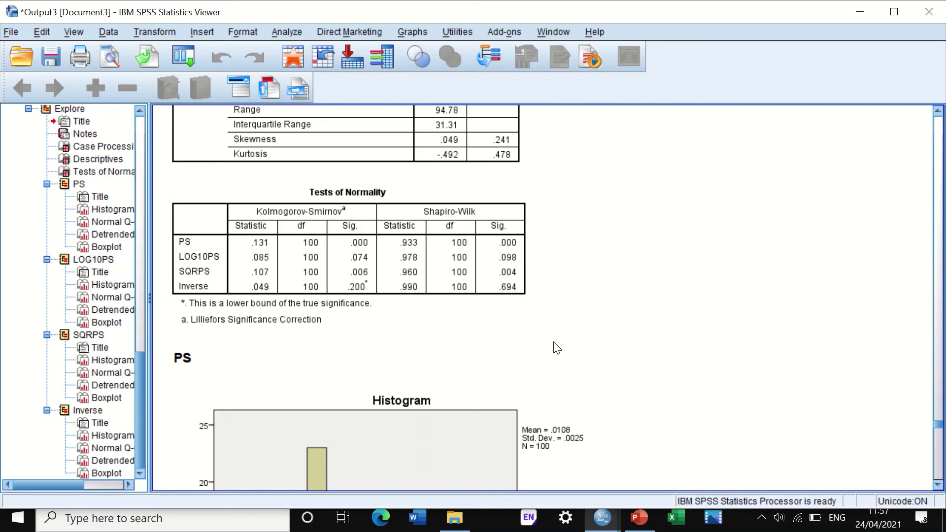
pyautogui.click(374, 296)
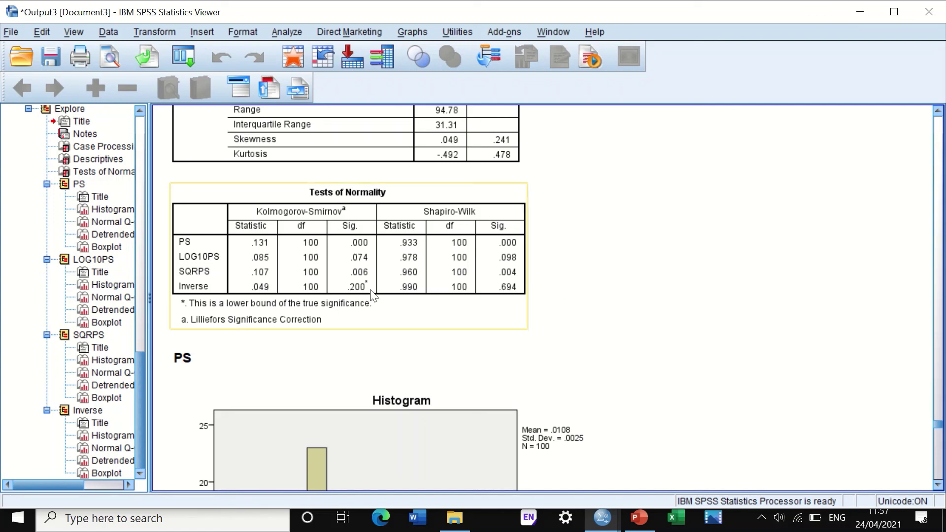